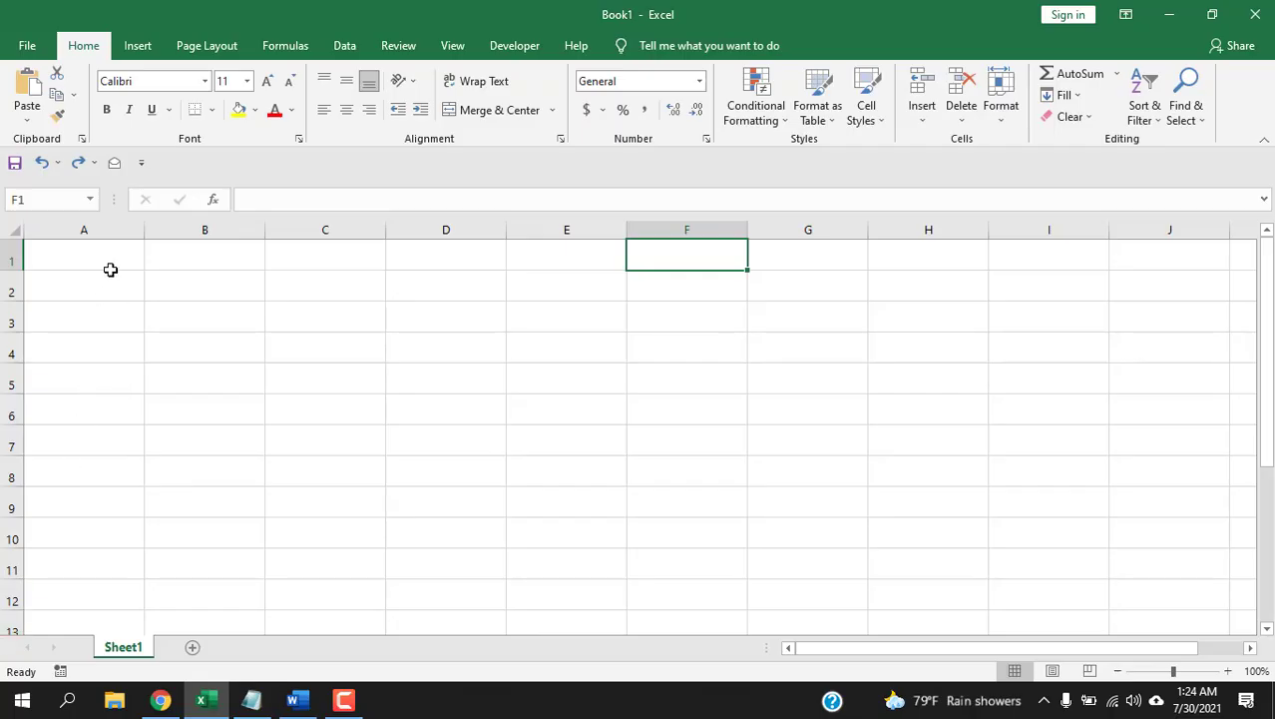
# Step: Select cell A1 in the blank Book1 workbook on Sheet1
pyautogui.click(110, 269)
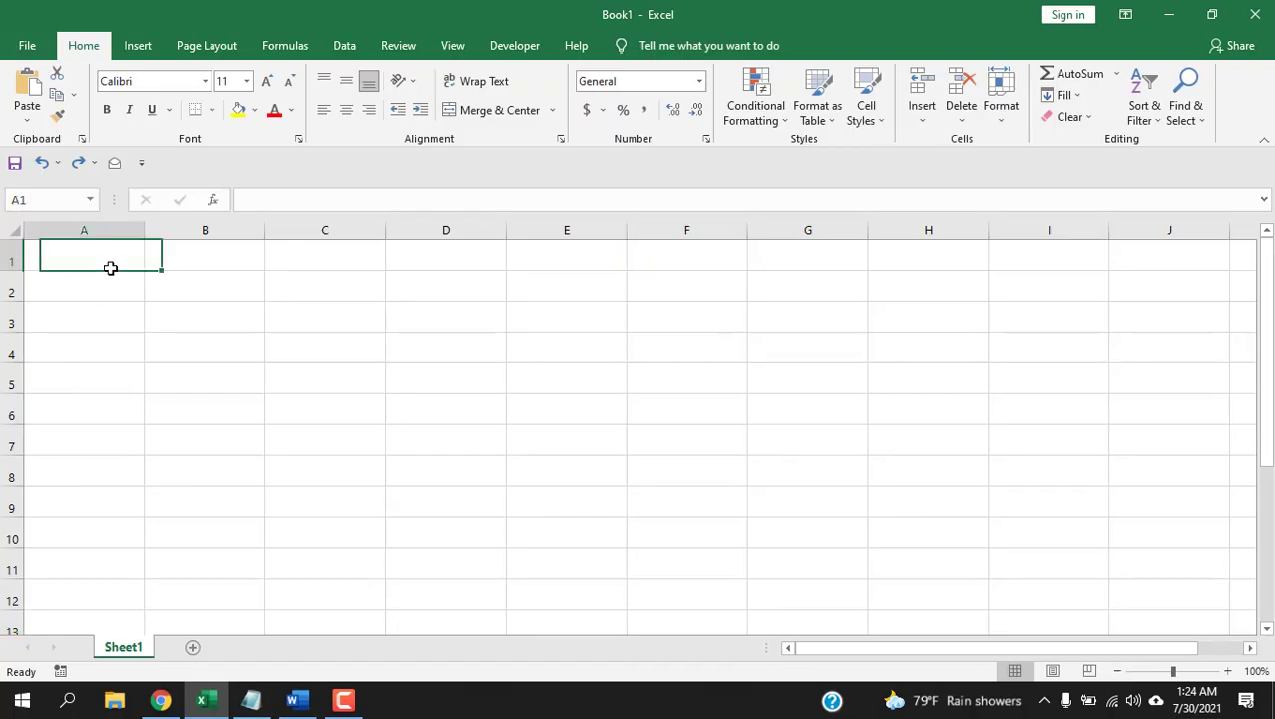
# Step: Draw a form-control check box in cell A1 from the Developer tab's Insert controls
pyautogui.click(509, 50)
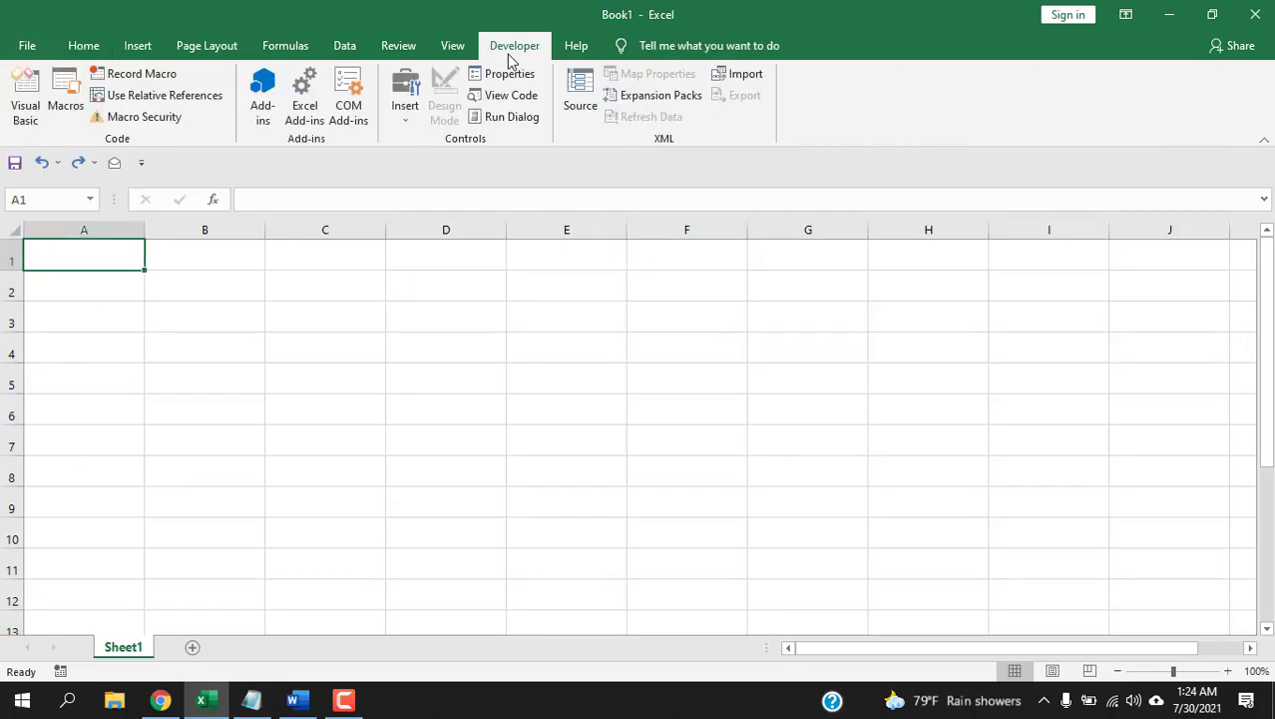
pyautogui.click(400, 92)
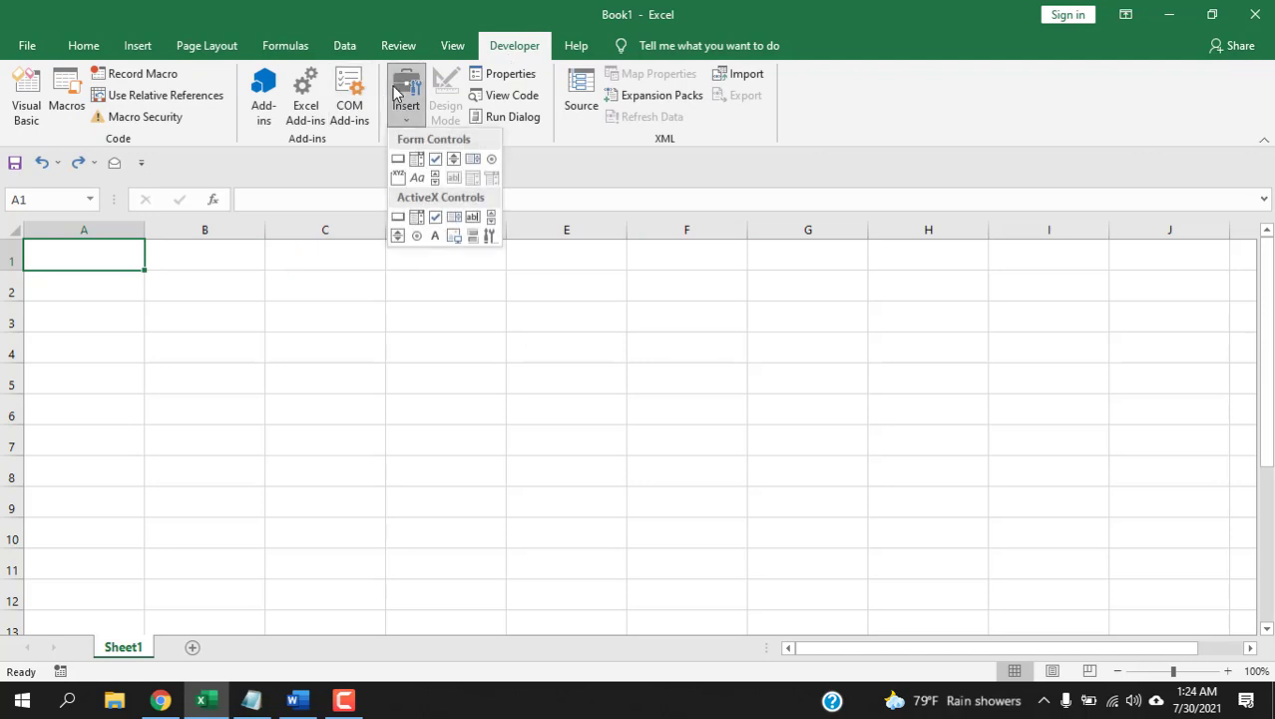
pyautogui.click(437, 160)
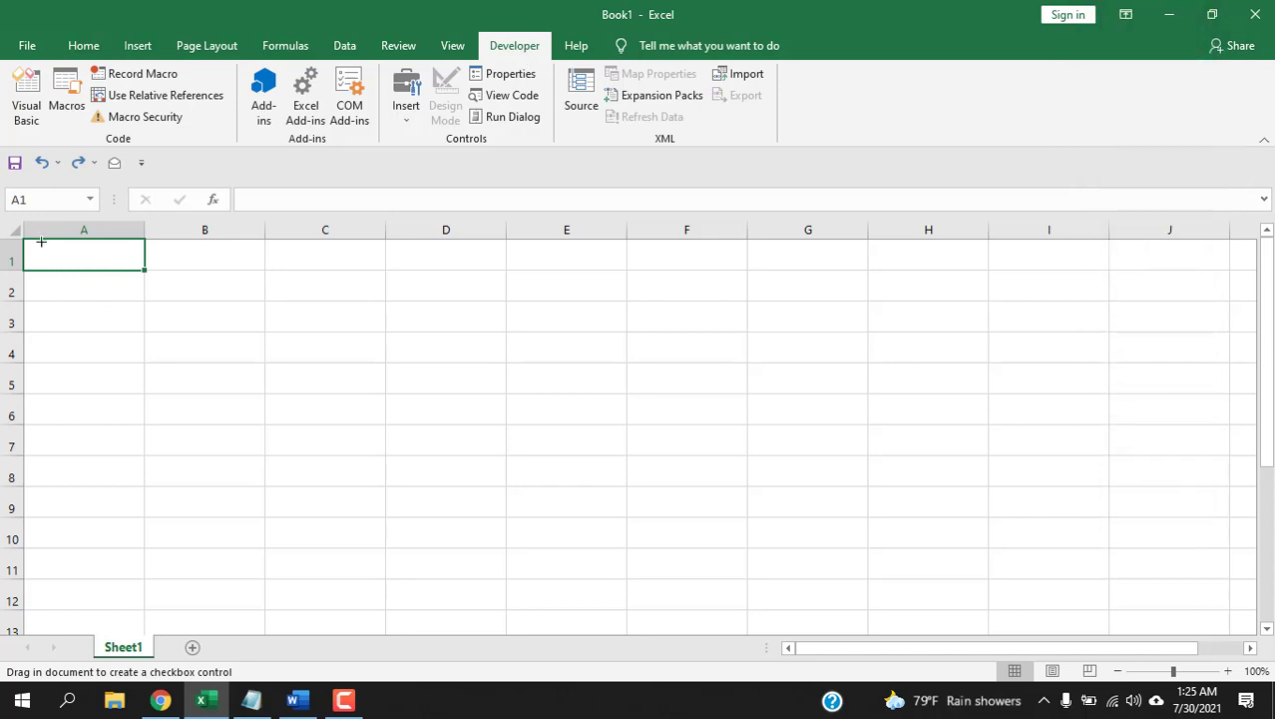
pyautogui.moveTo(31, 244); pyautogui.dragTo(112, 266)
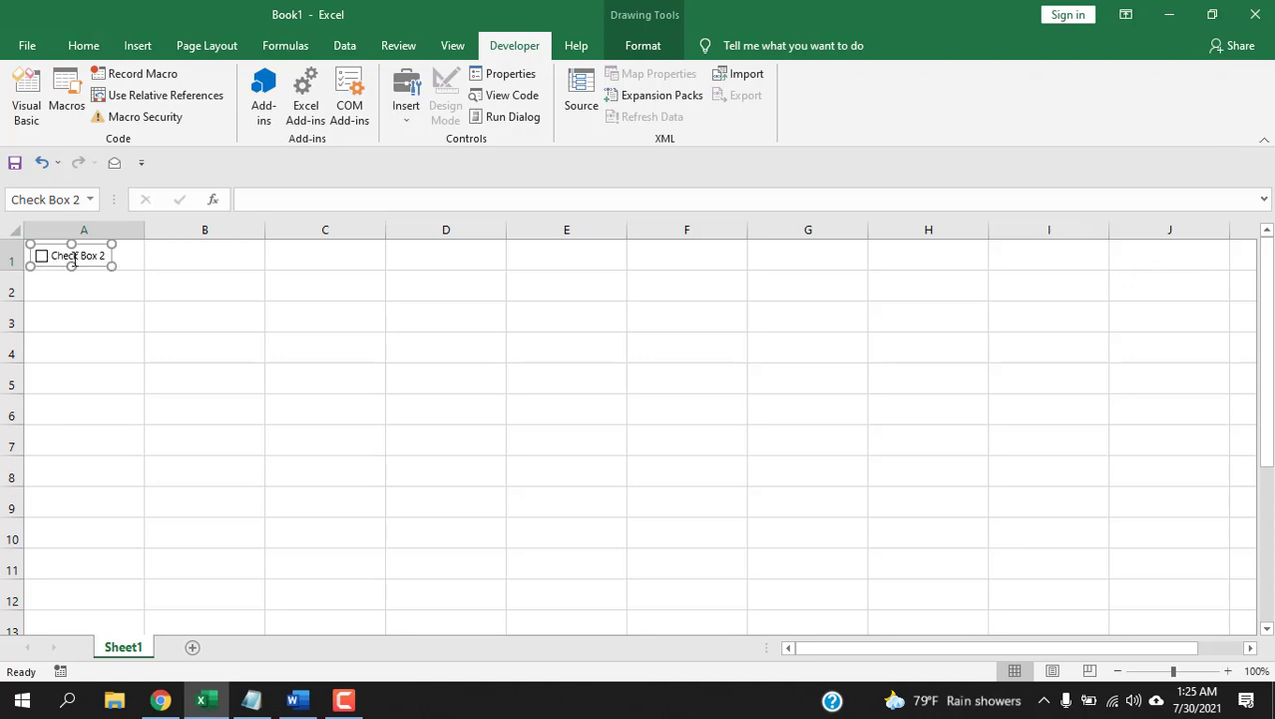
pyautogui.click(111, 280)
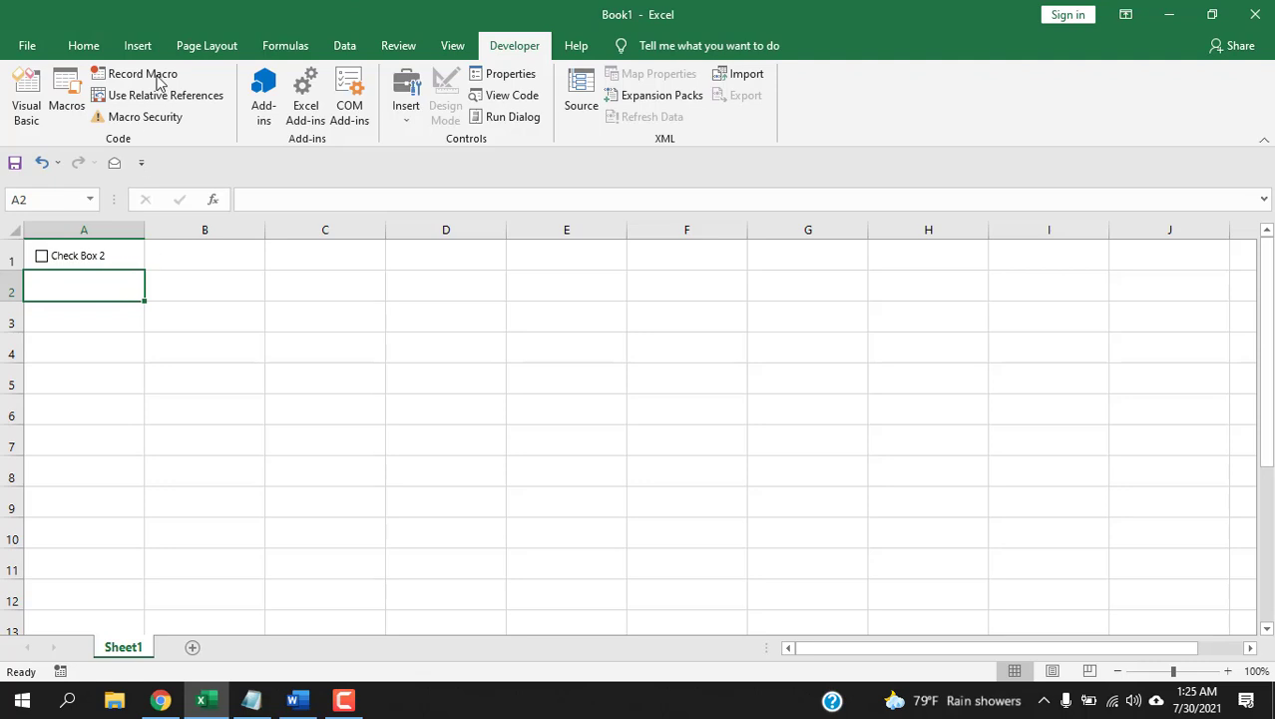
# Step: Reopen and close the controls list, then bring up the Quick Access Toolbar customization menu
pyautogui.click(401, 115)
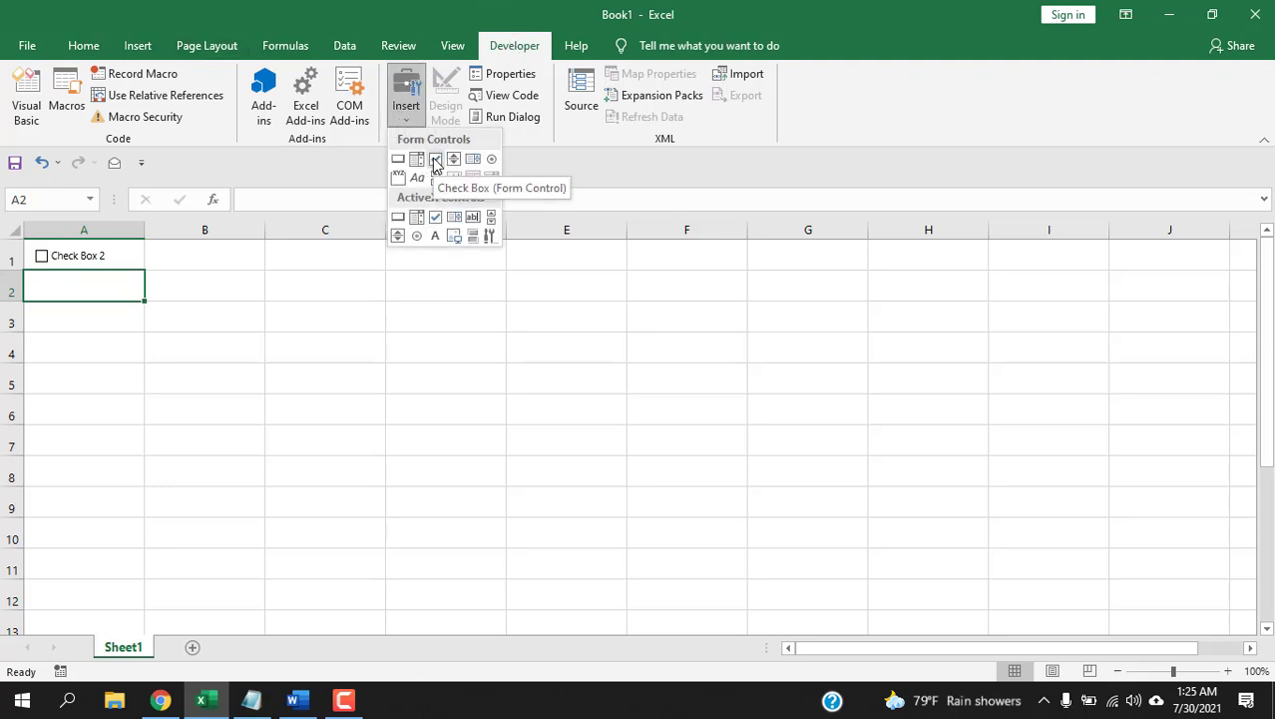
pyautogui.click(164, 164)
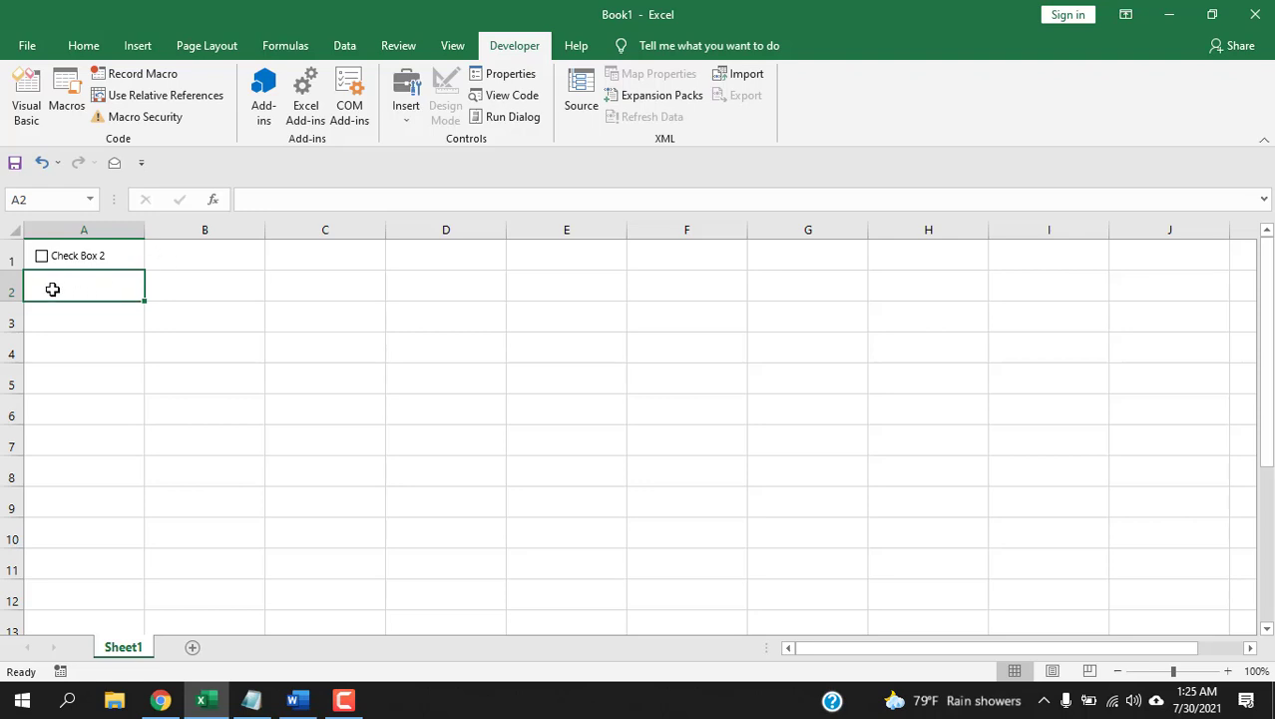
pyautogui.click(140, 163)
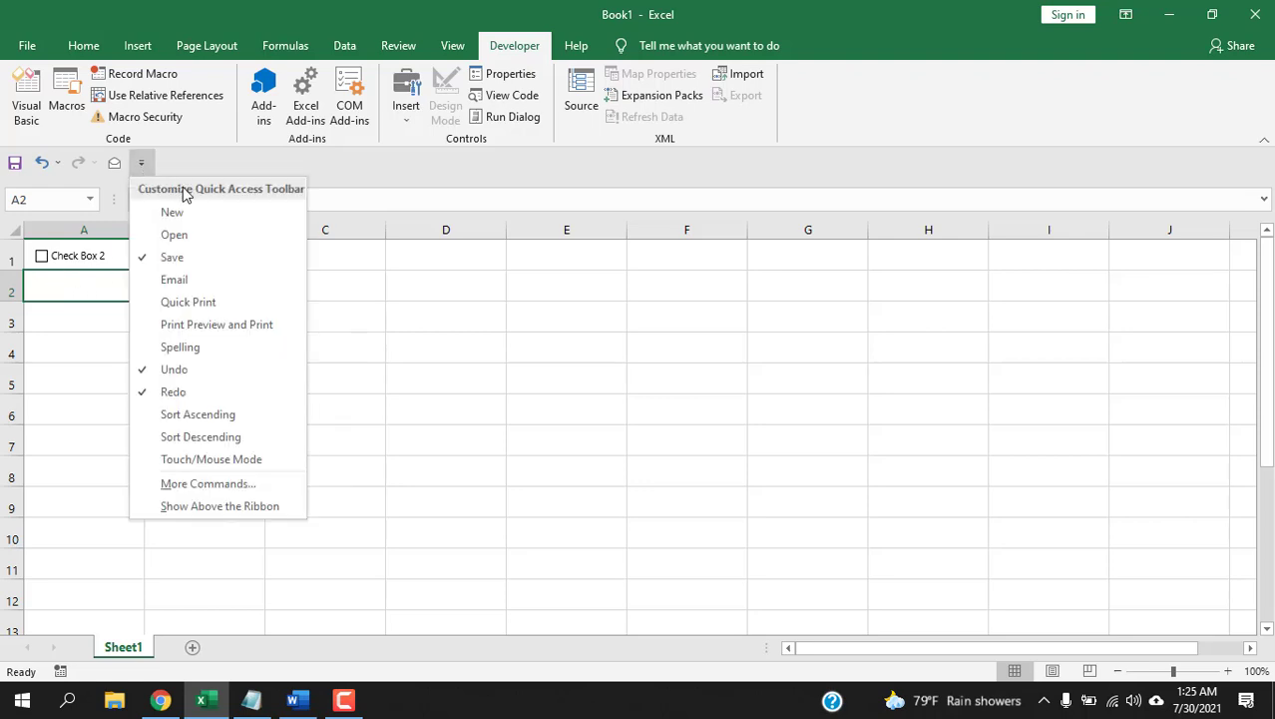
# Step: Add Check Box (Form Control) from All Commands to the Quick Access Toolbar
pyautogui.click(208, 484)
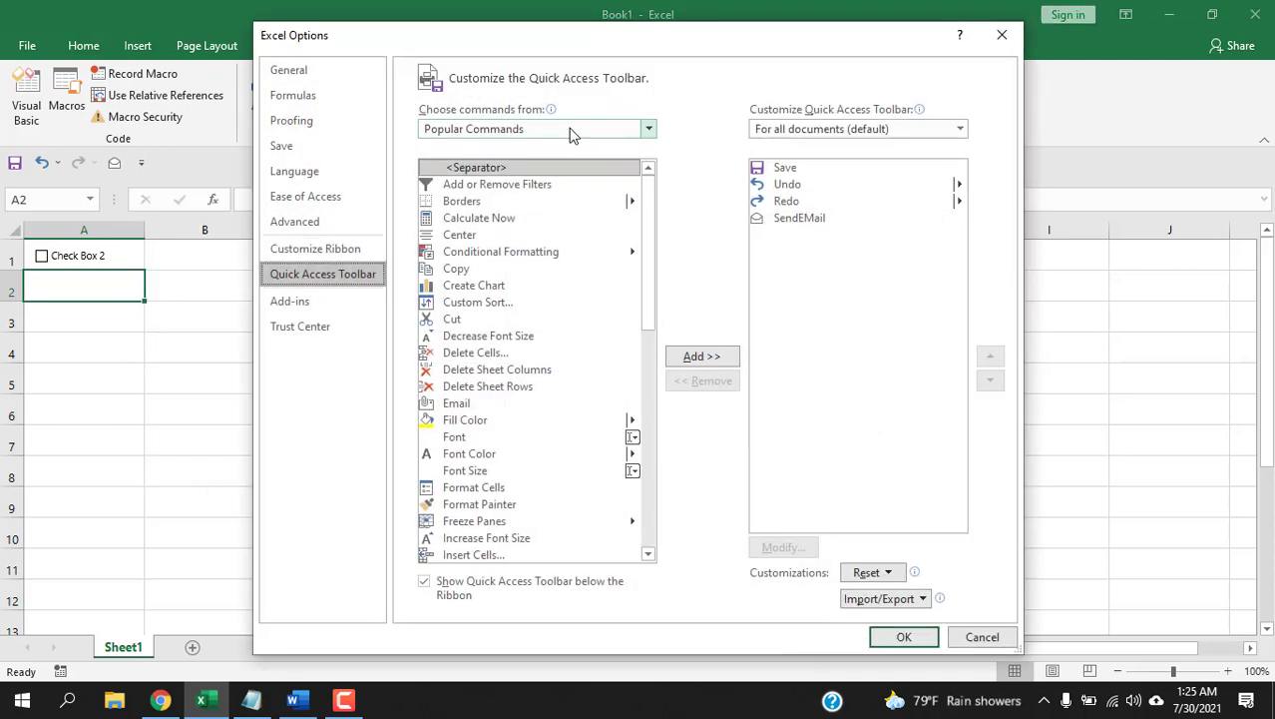
pyautogui.click(569, 132)
pyautogui.click(509, 182)
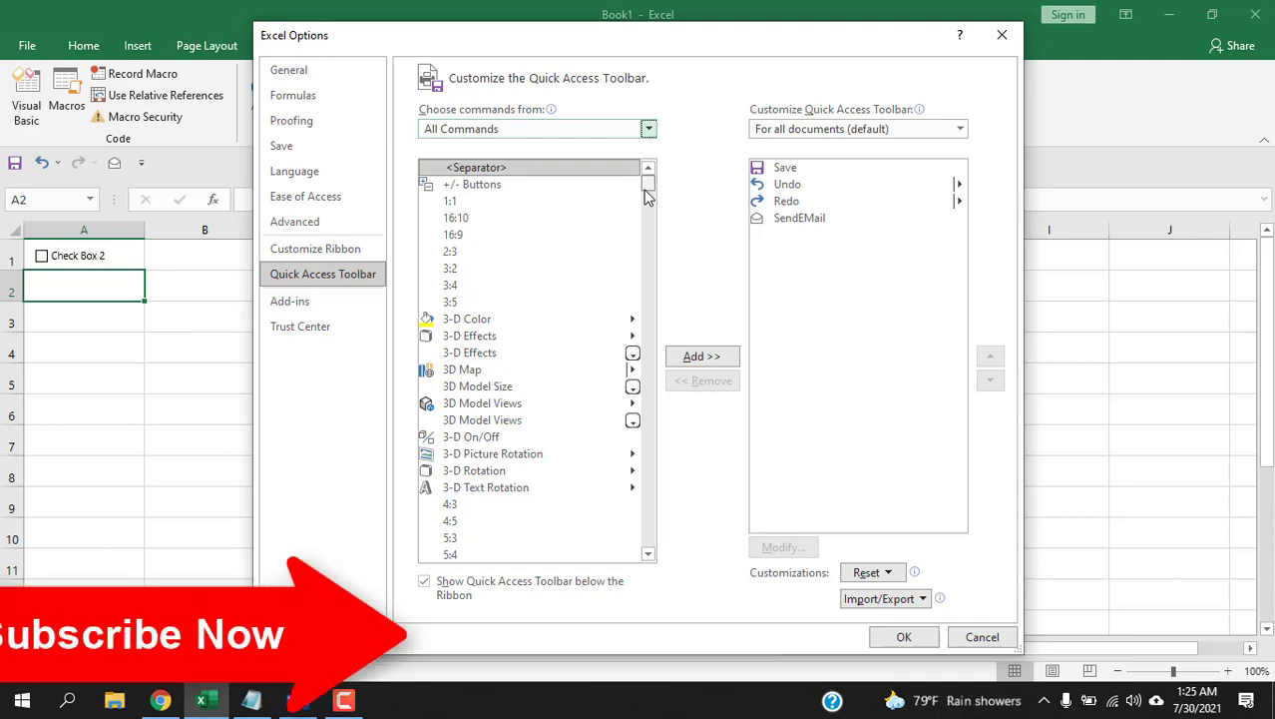
pyautogui.moveTo(645, 195); pyautogui.dragTo(648, 239)
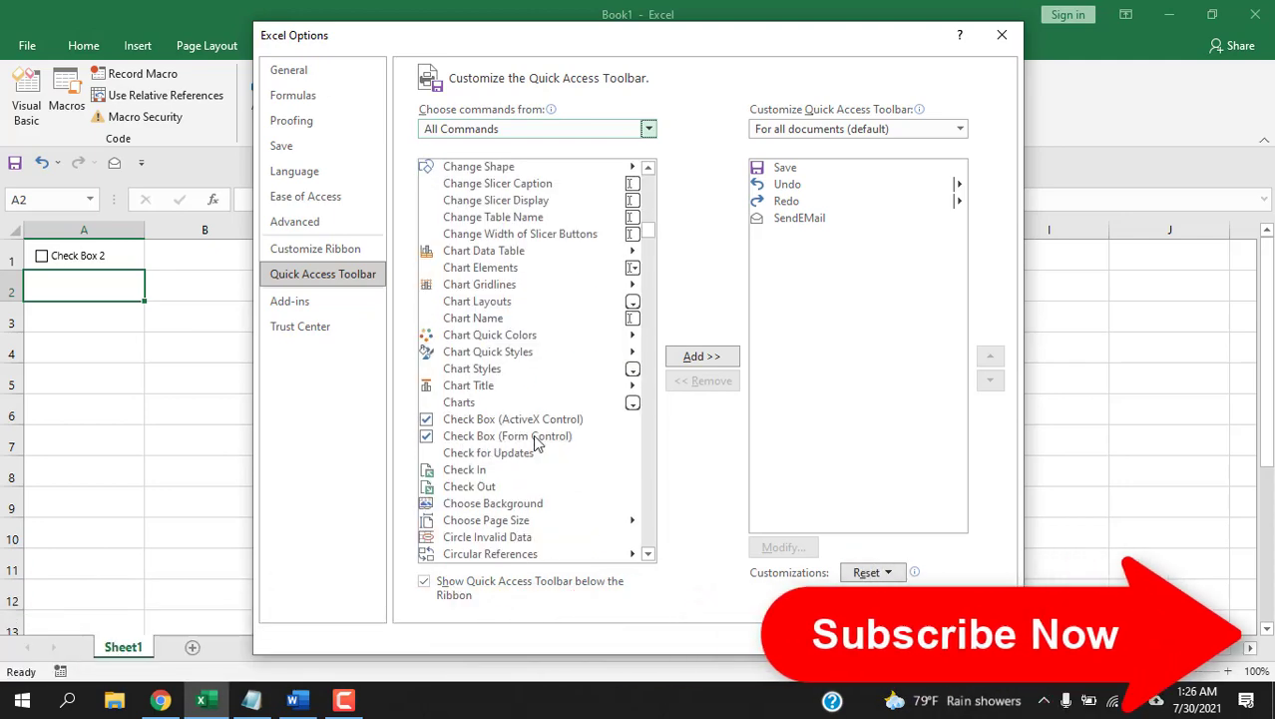
pyautogui.click(469, 436)
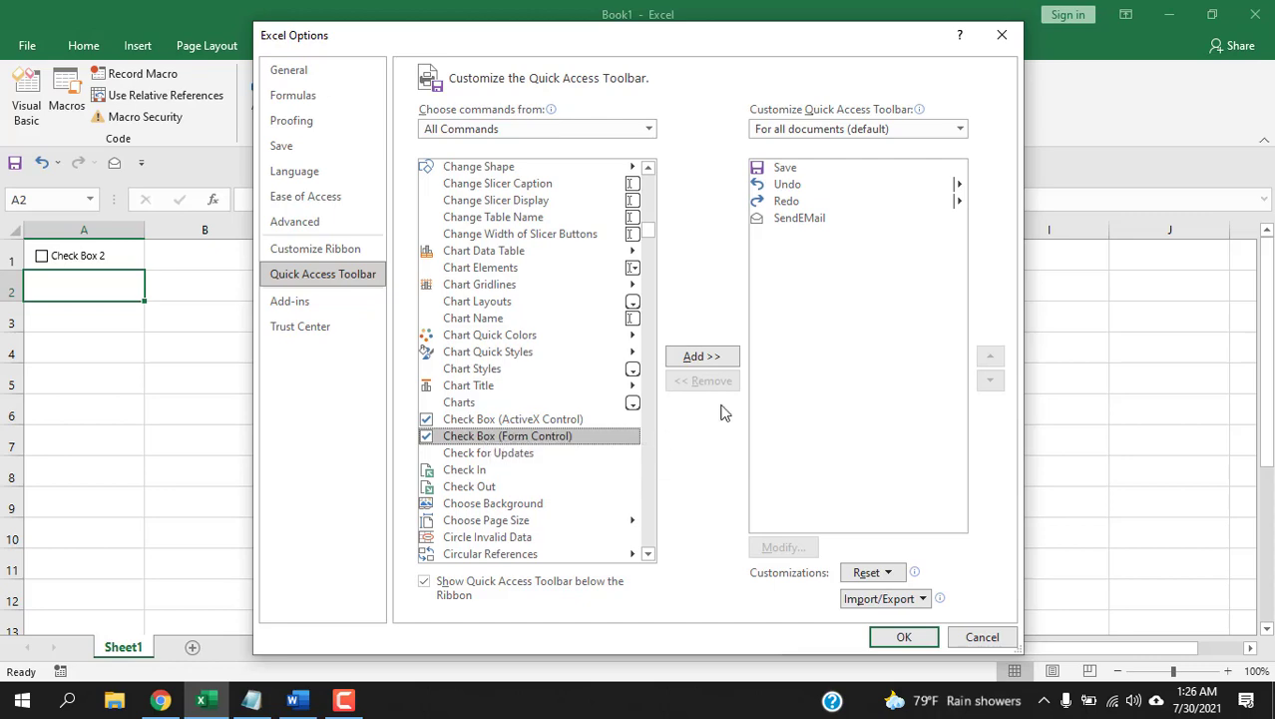
pyautogui.click(702, 357)
pyautogui.click(903, 637)
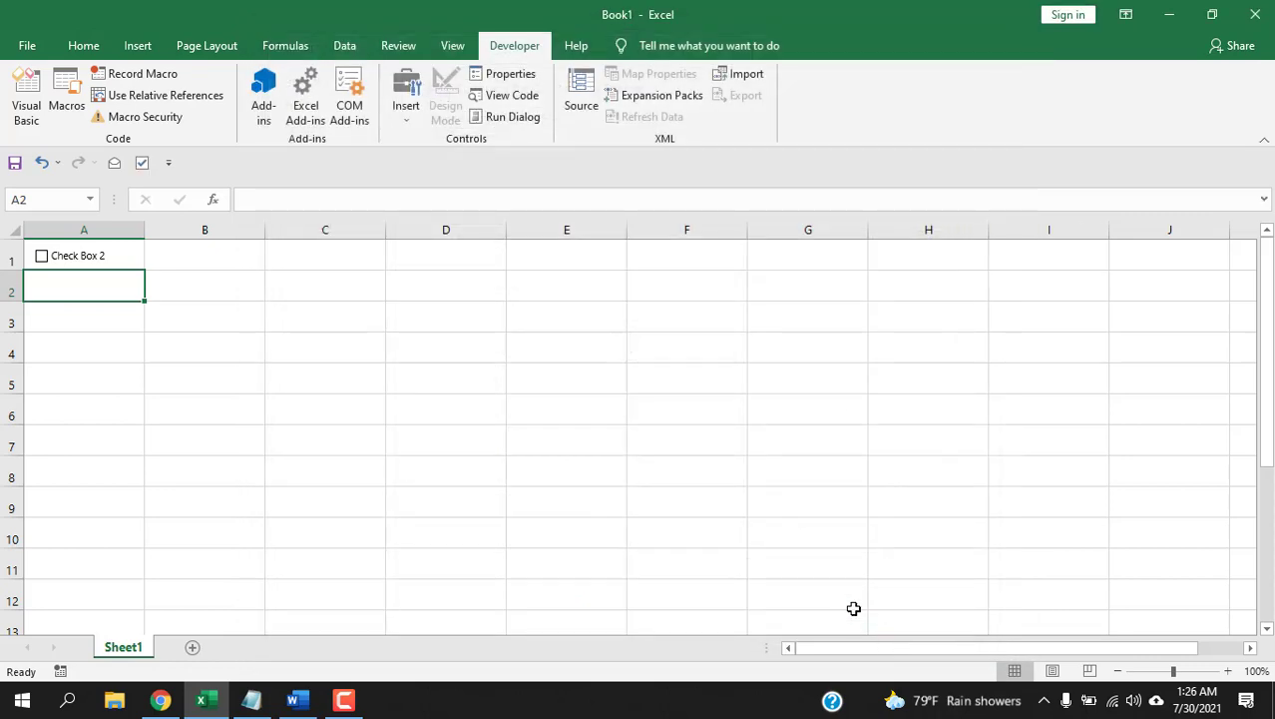
# Step: Draw a second form check box in cell A2 using the new Quick Access Toolbar button
pyautogui.click(143, 164)
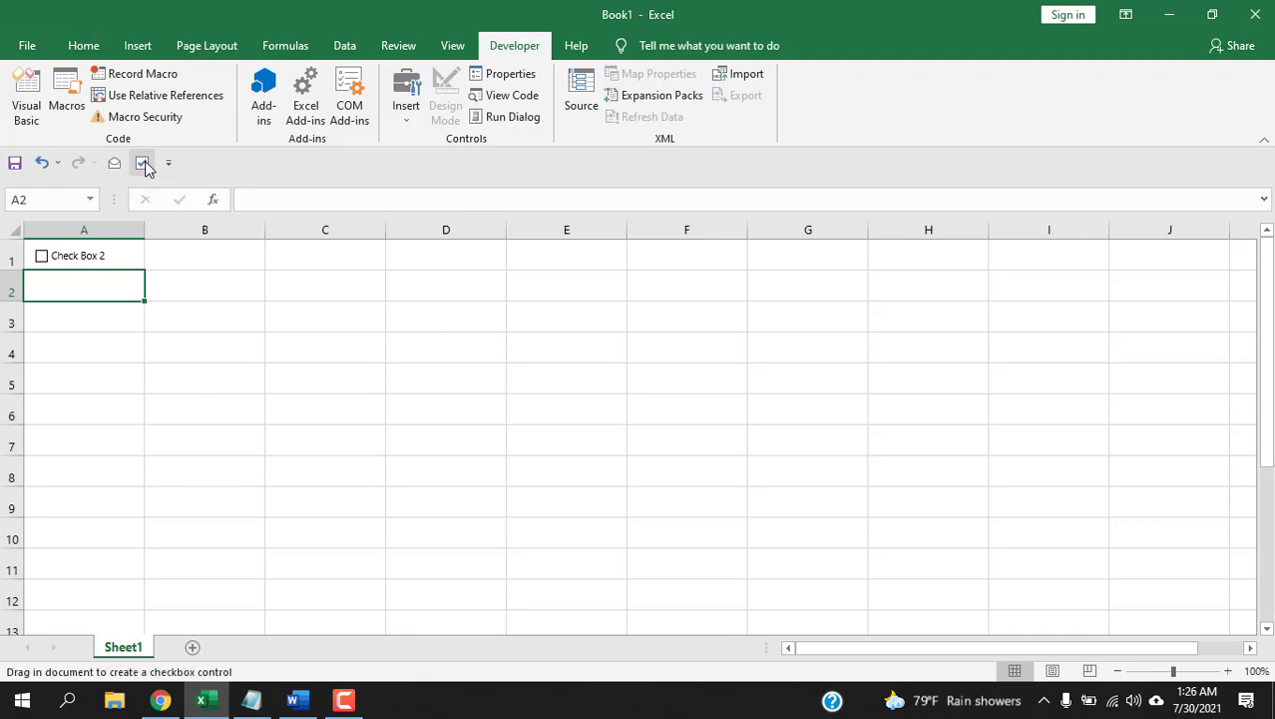
pyautogui.moveTo(40, 275); pyautogui.dragTo(115, 298)
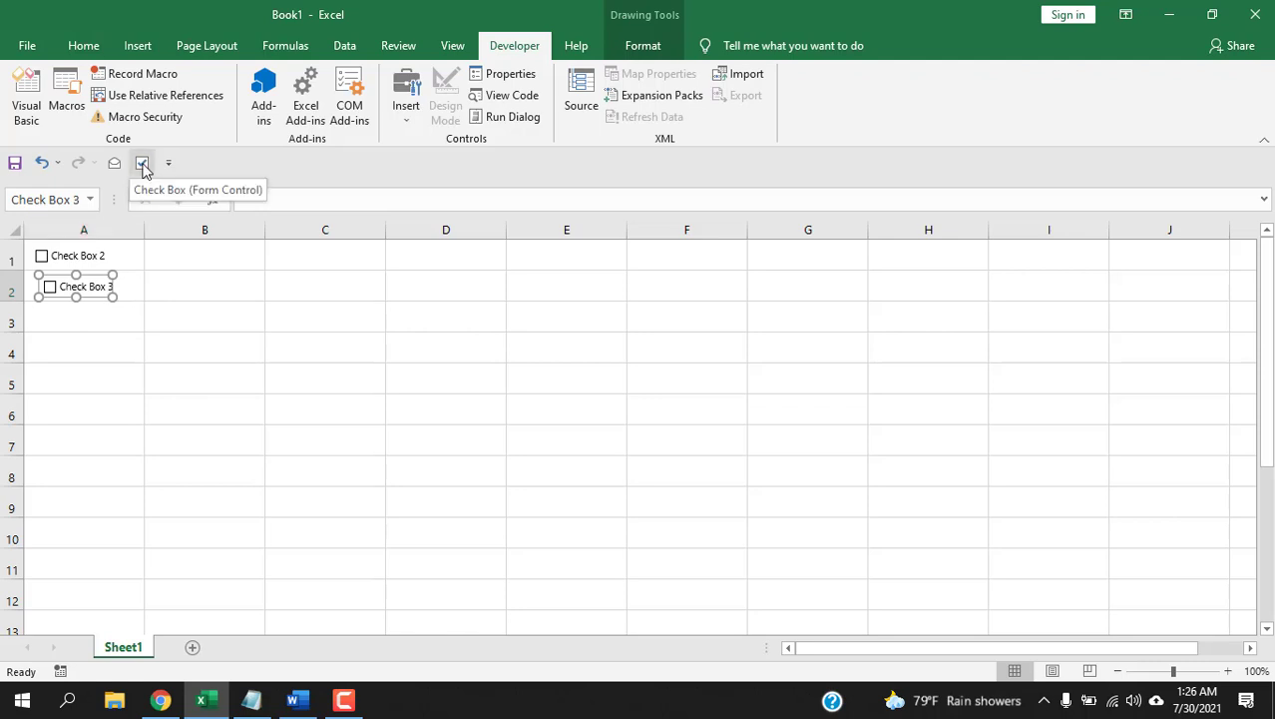
pyautogui.click(170, 286)
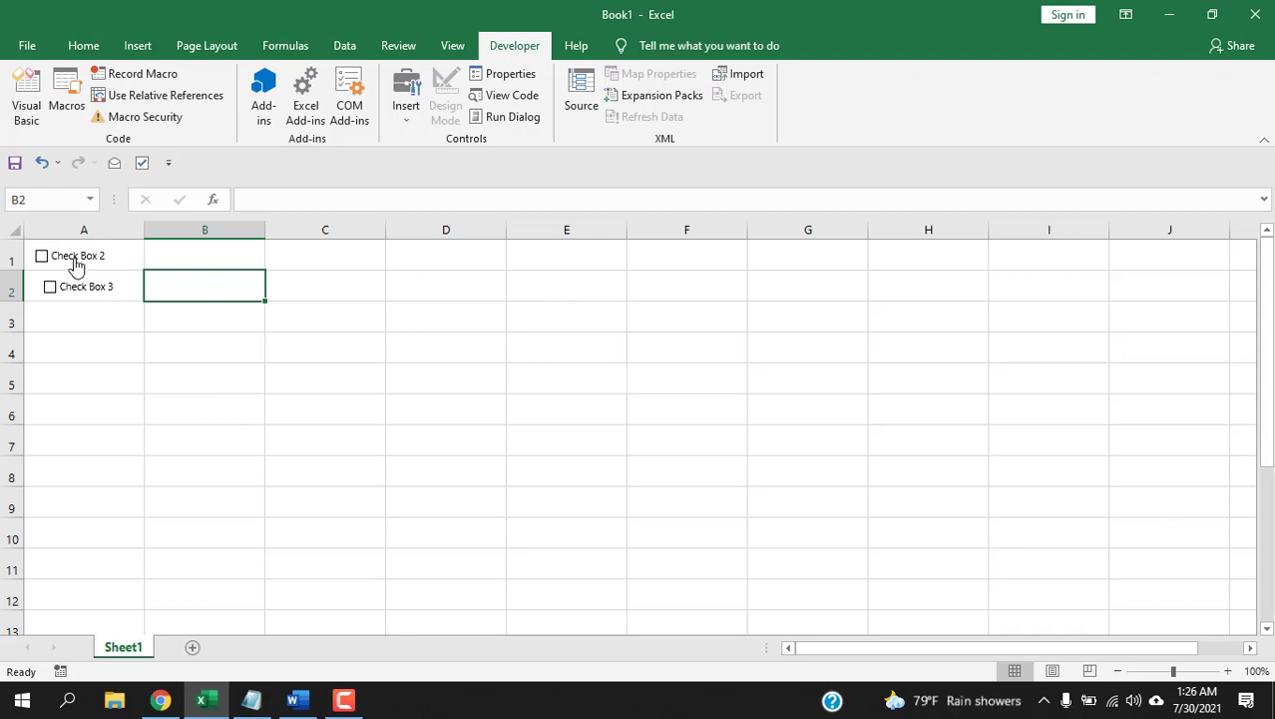
# Step: Clear the caption text of Check Box 3 in cell A2
pyautogui.rightClick(96, 288)
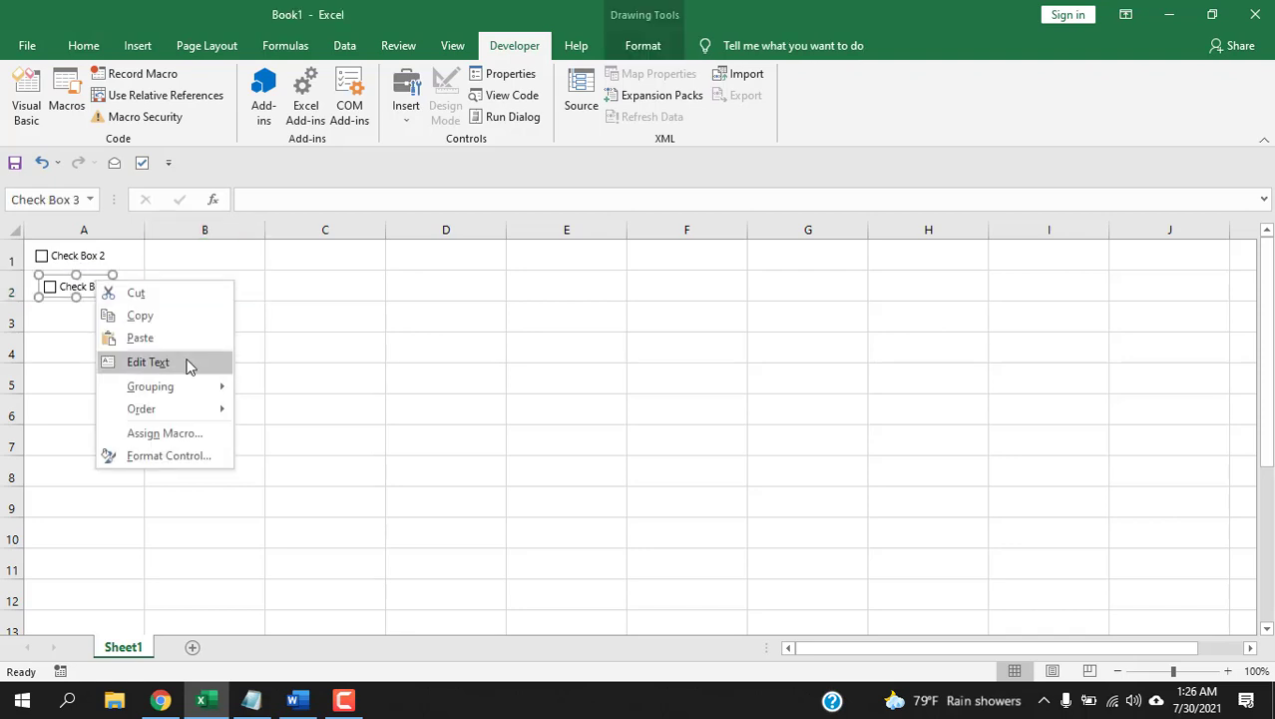
pyautogui.click(147, 363)
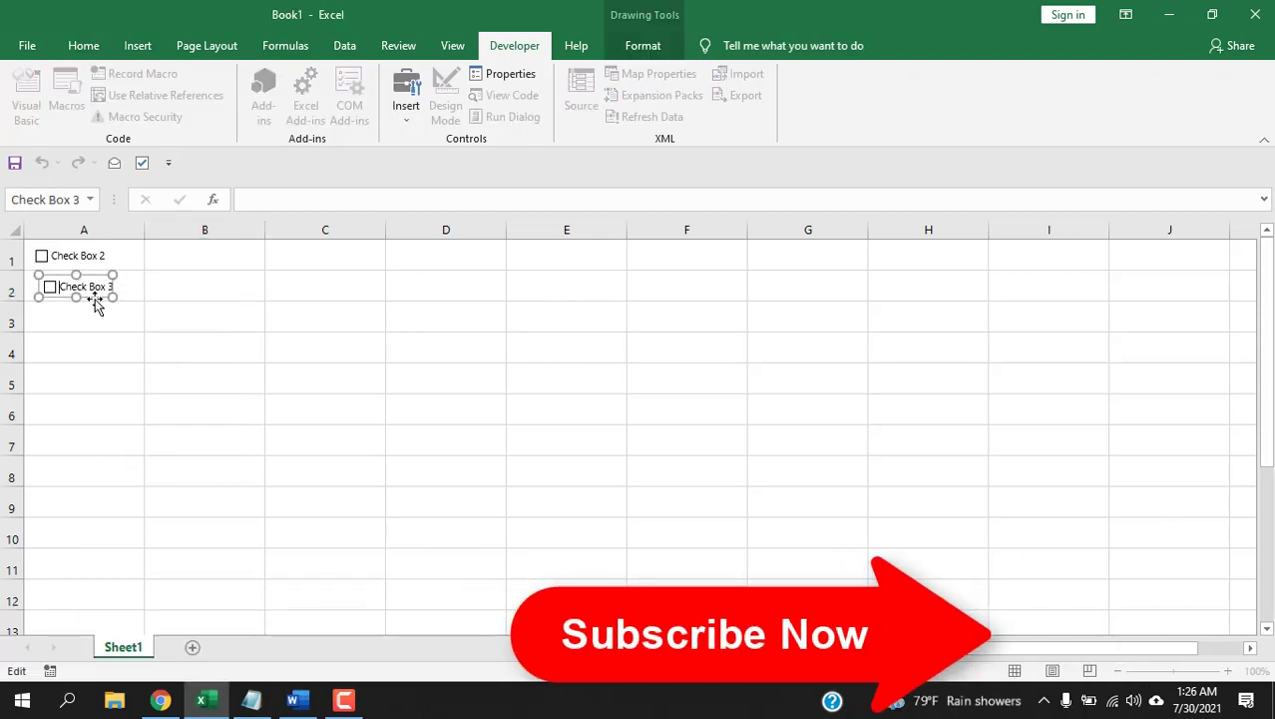
pyautogui.press('BackSpace')
pyautogui.press('BackSpace')
pyautogui.press('BackSpace')
pyautogui.press('BackSpace')
pyautogui.press('BackSpace')
pyautogui.press('BackSpace')
pyautogui.press('BackSpace')
pyautogui.press('BackSpace')
pyautogui.press('BackSpace')
pyautogui.press('BackSpace')
pyautogui.press('BackSpace')
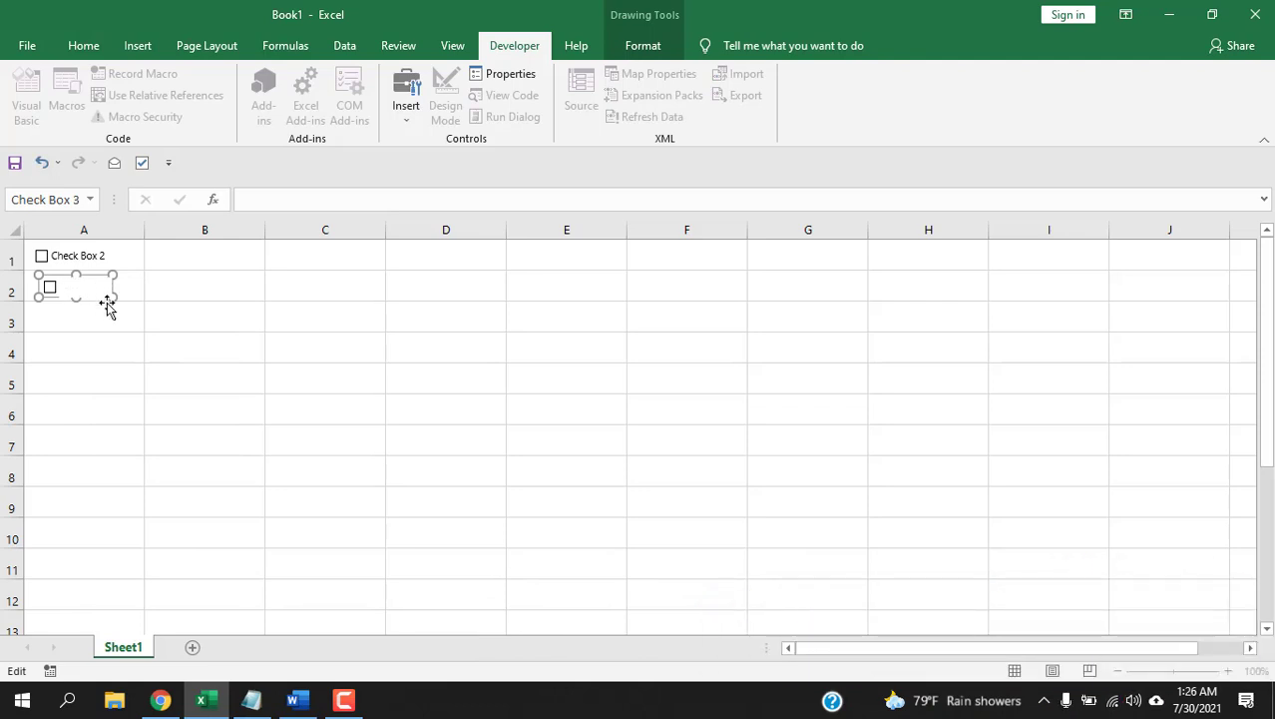
pyautogui.click(130, 321)
pyautogui.press('Down')
pyautogui.press('Down')
pyautogui.press('Right')
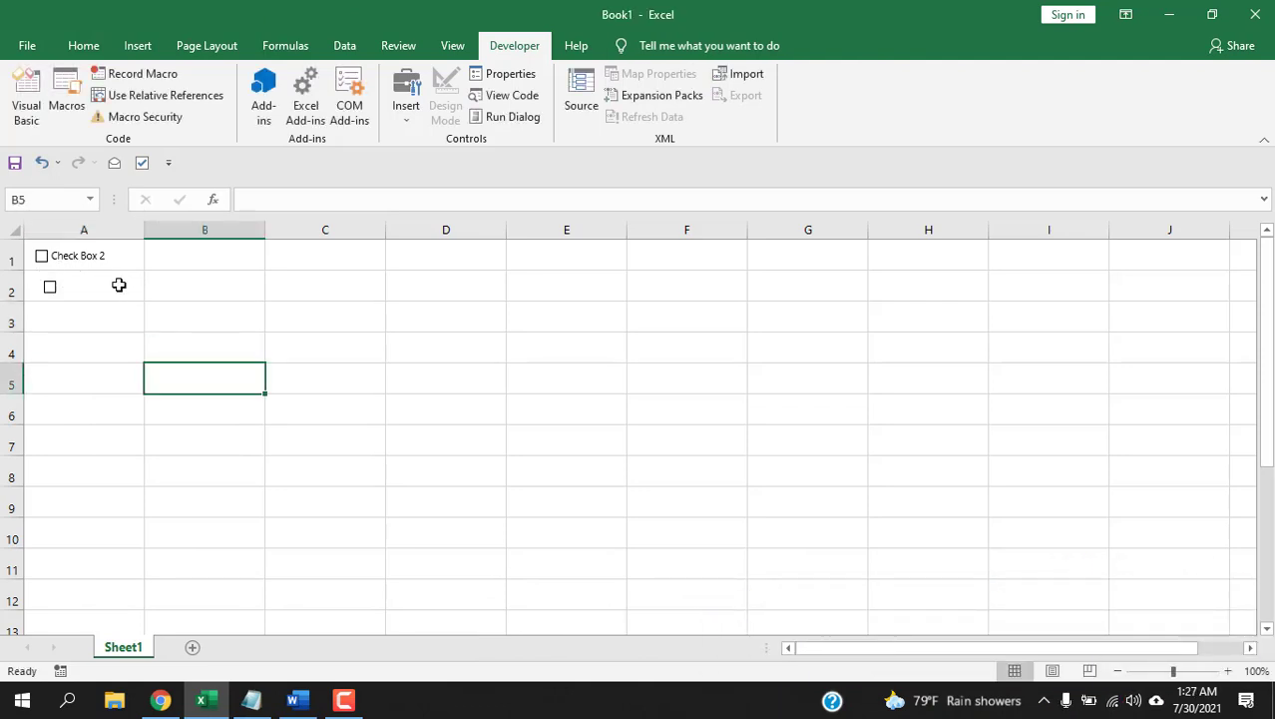
# Step: Clear the caption text of Check Box 2 in cell A1
pyautogui.keyDown('ctrl'); pyautogui.click(84, 270); pyautogui.keyUp('ctrl')
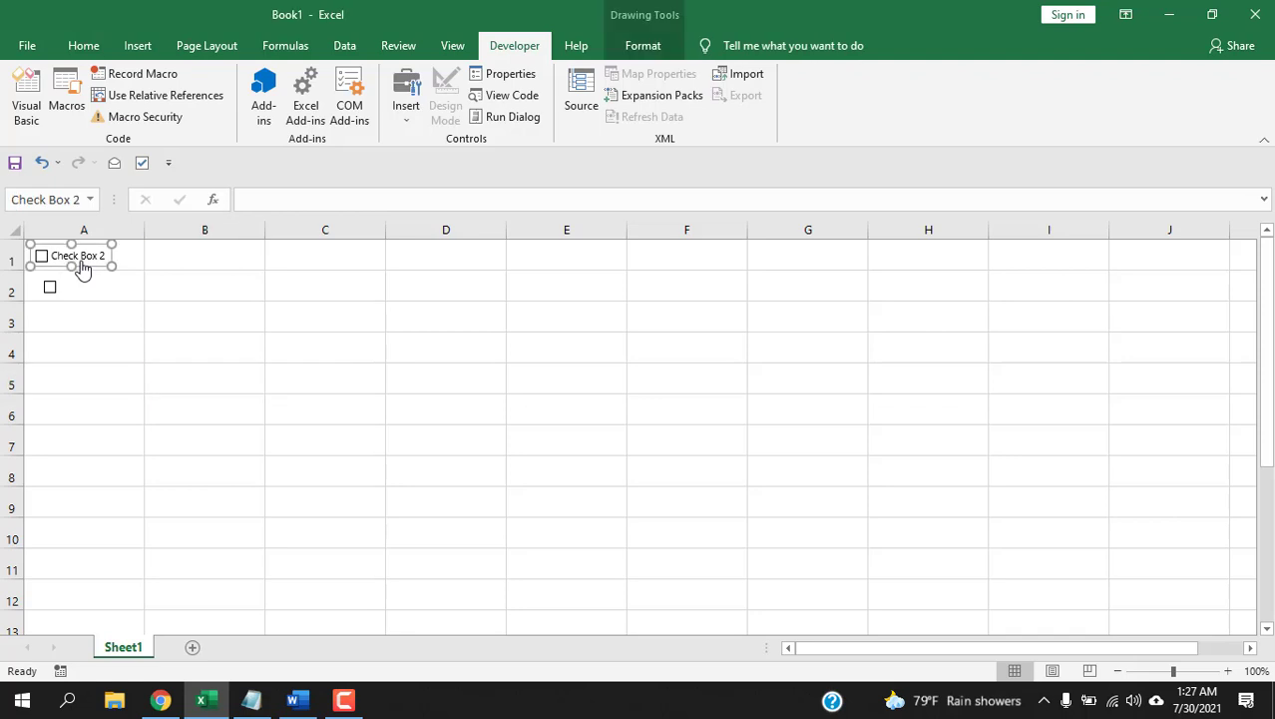
pyautogui.click(93, 257)
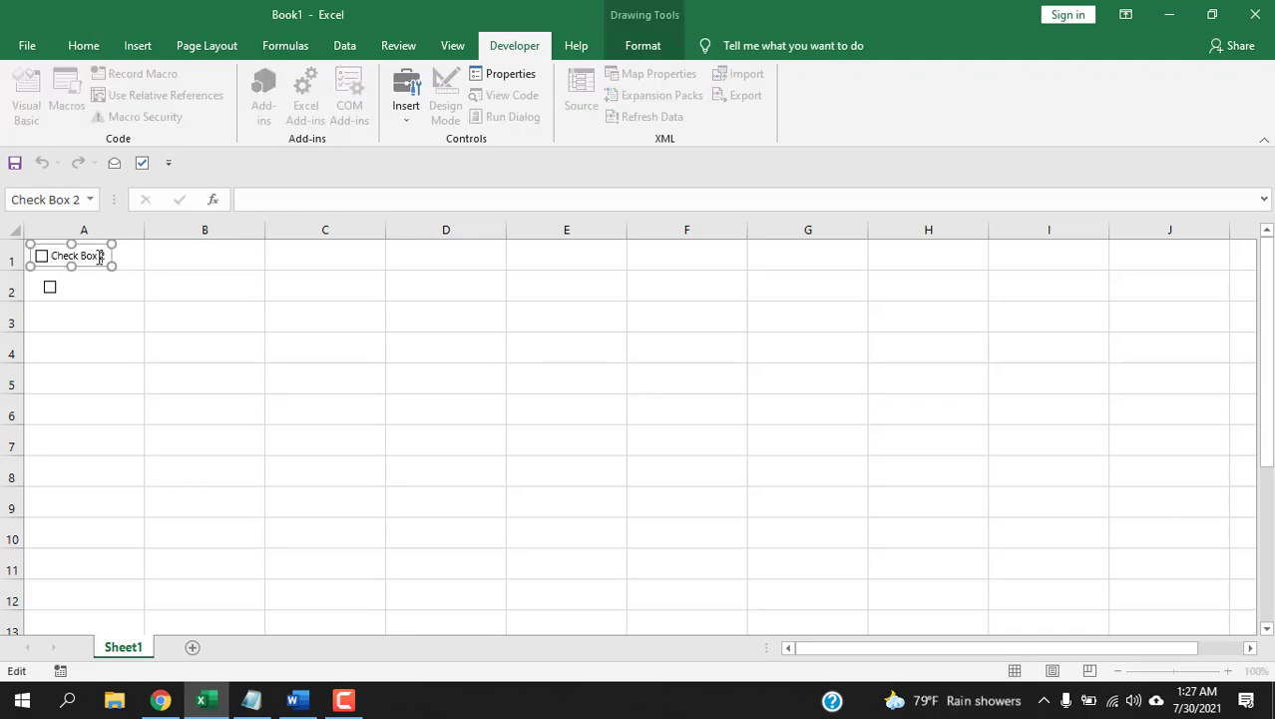
pyautogui.hotkey('ctrl', 'a')
pyautogui.press('Delete')
pyautogui.click(114, 329)
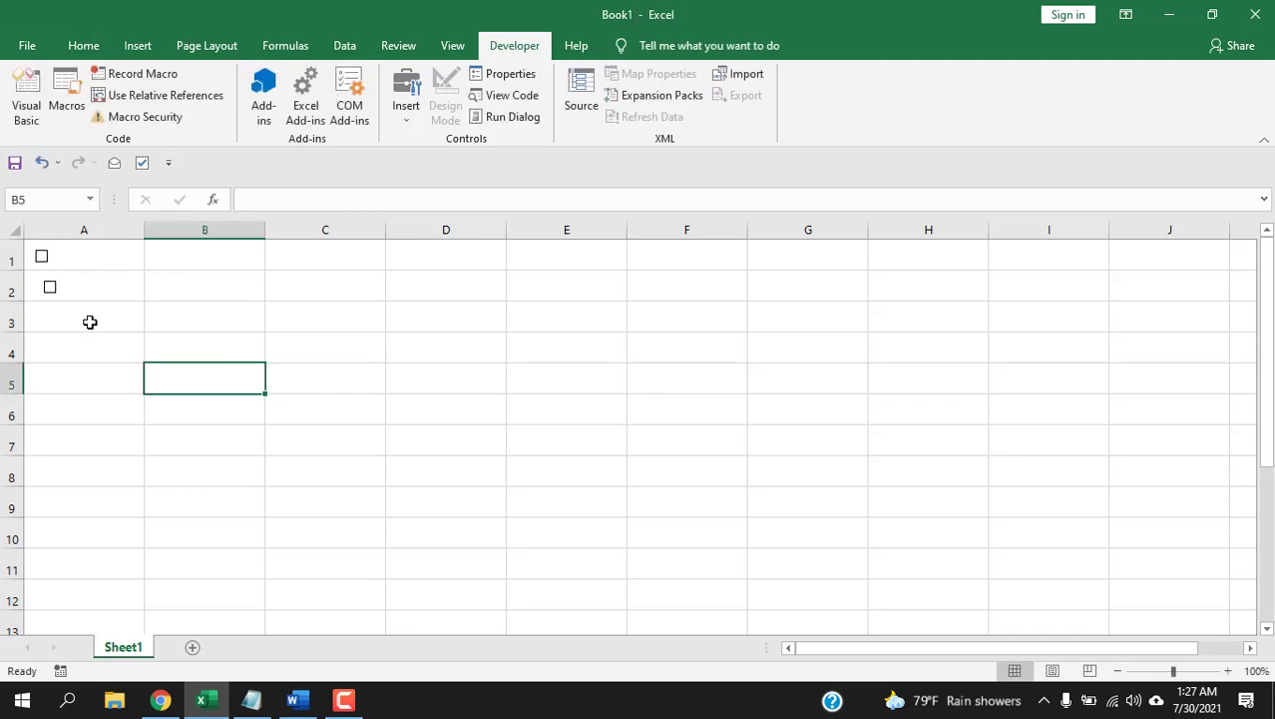
pyautogui.click(90, 321)
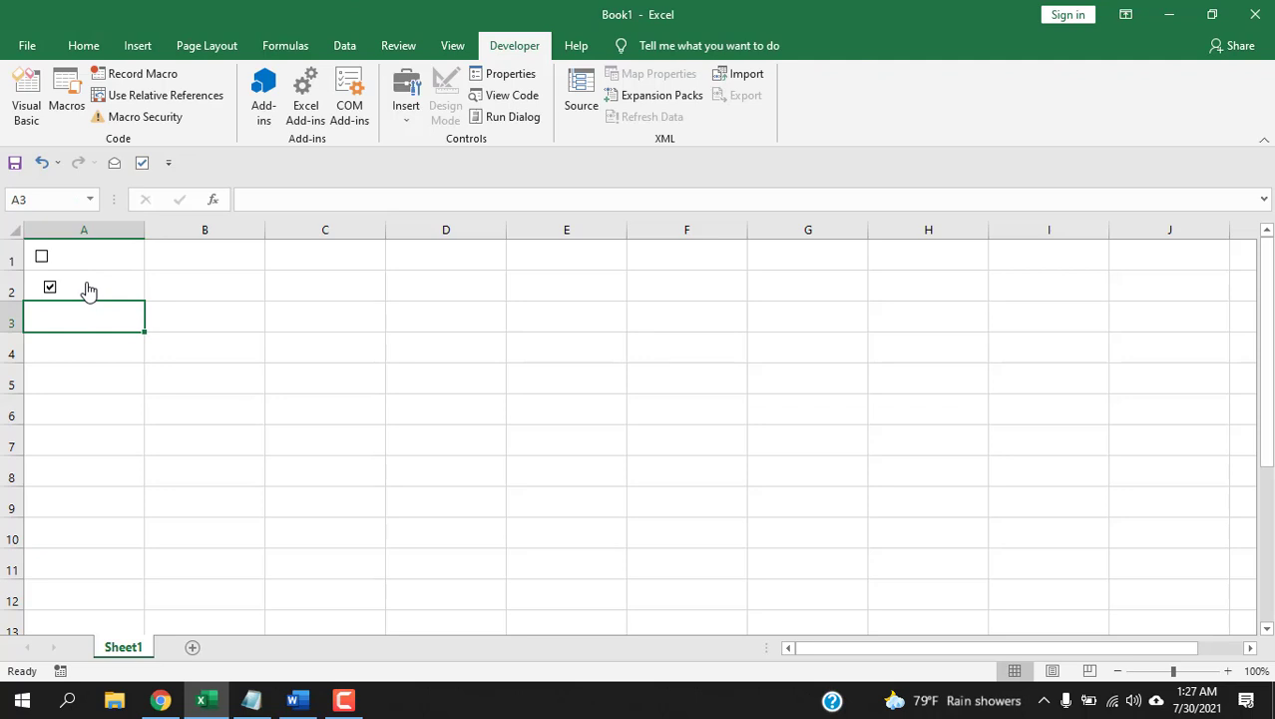
# Step: Tick and untick the row 2 check box, then select and deselect it as an object
pyautogui.click(106, 297)
pyautogui.click(78, 264)
pyautogui.click(163, 365)
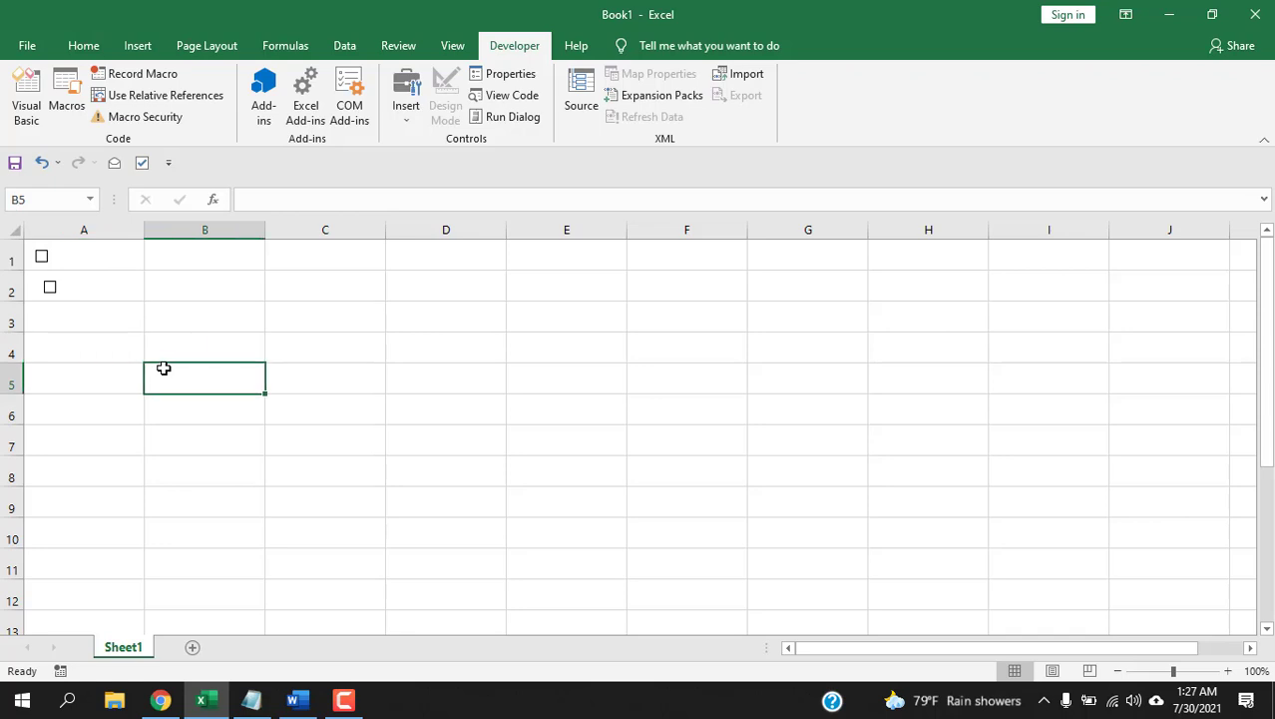
pyautogui.keyDown('ctrl'); pyautogui.click(98, 298); pyautogui.keyUp('ctrl')
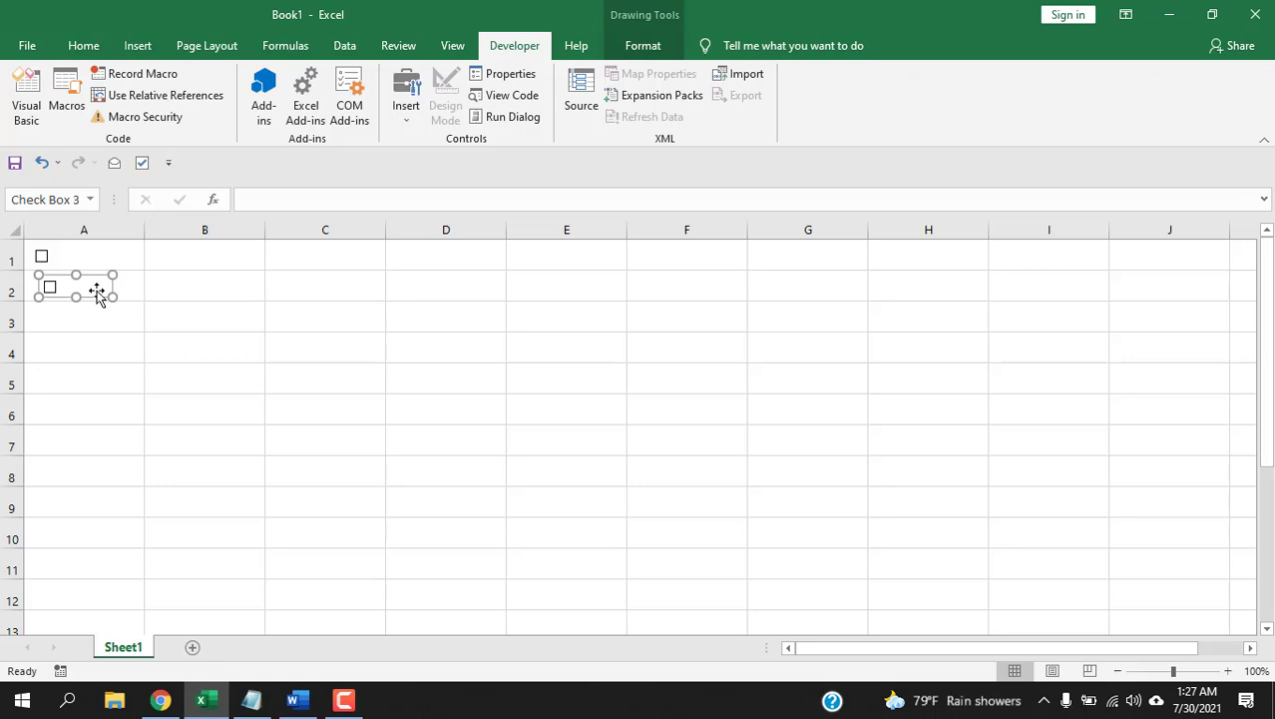
pyautogui.click(155, 377)
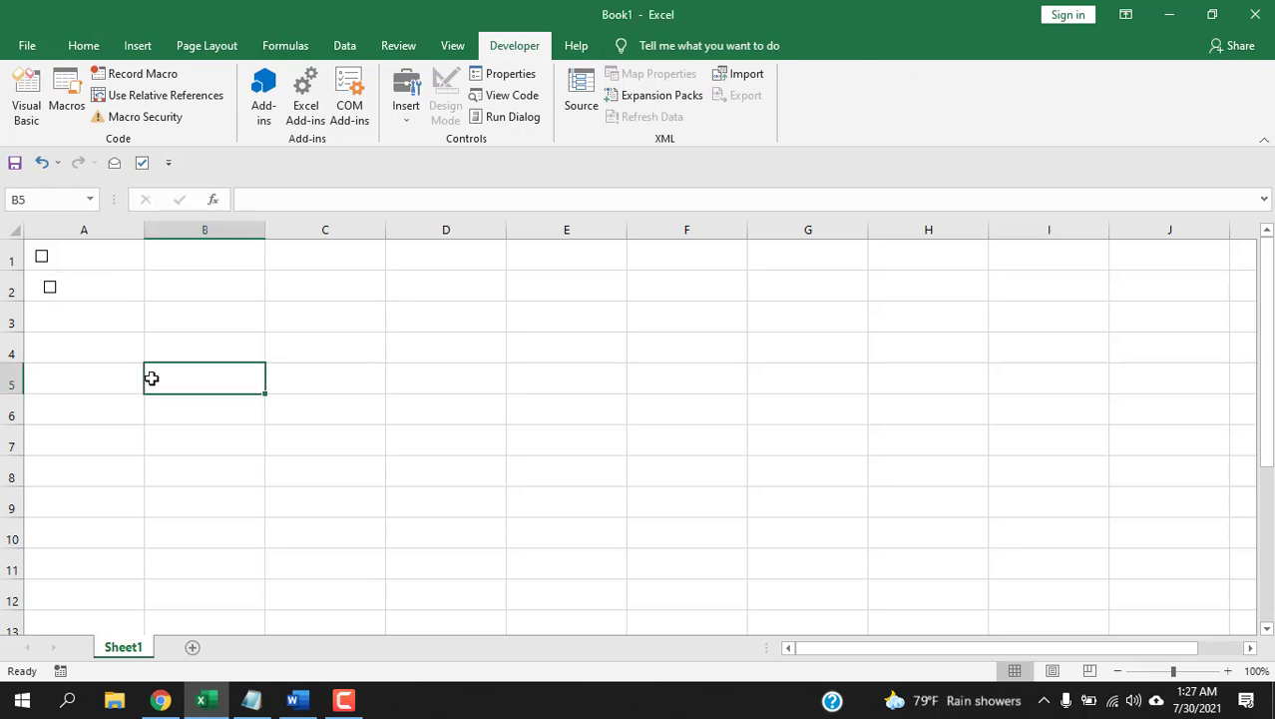
pyautogui.rightClick(82, 296)
pyautogui.click(78, 291)
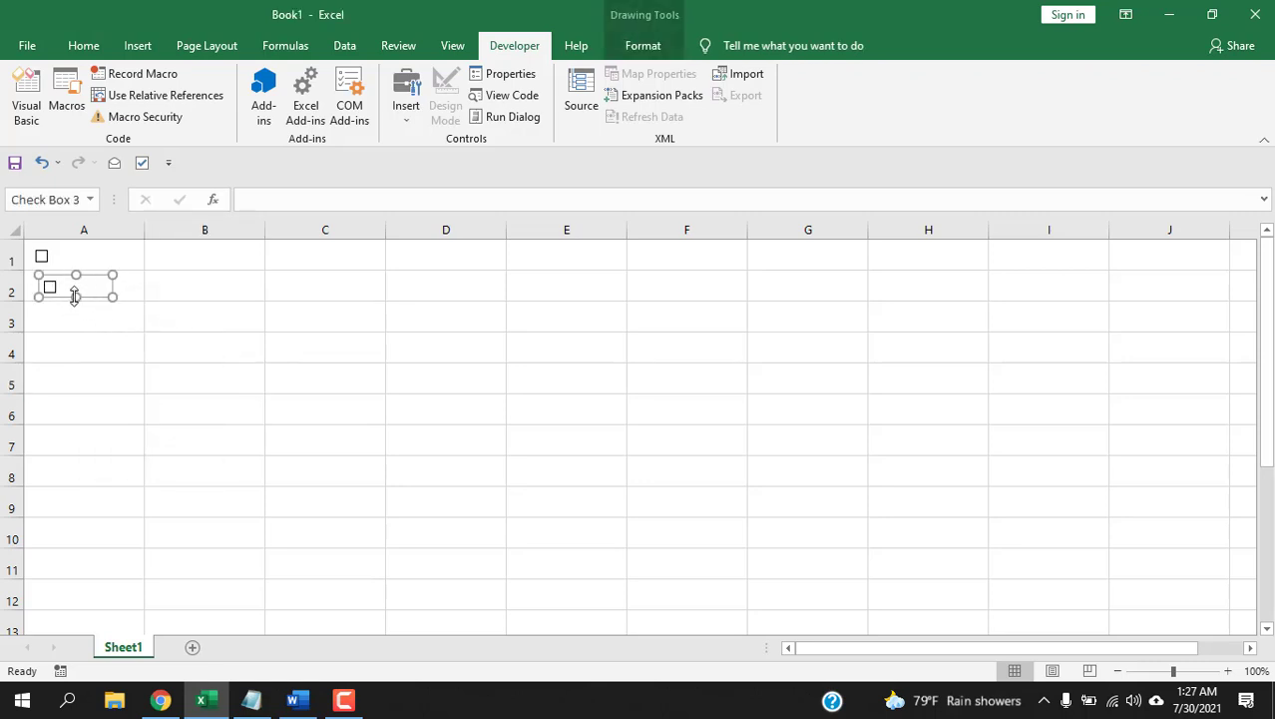
pyautogui.click(149, 340)
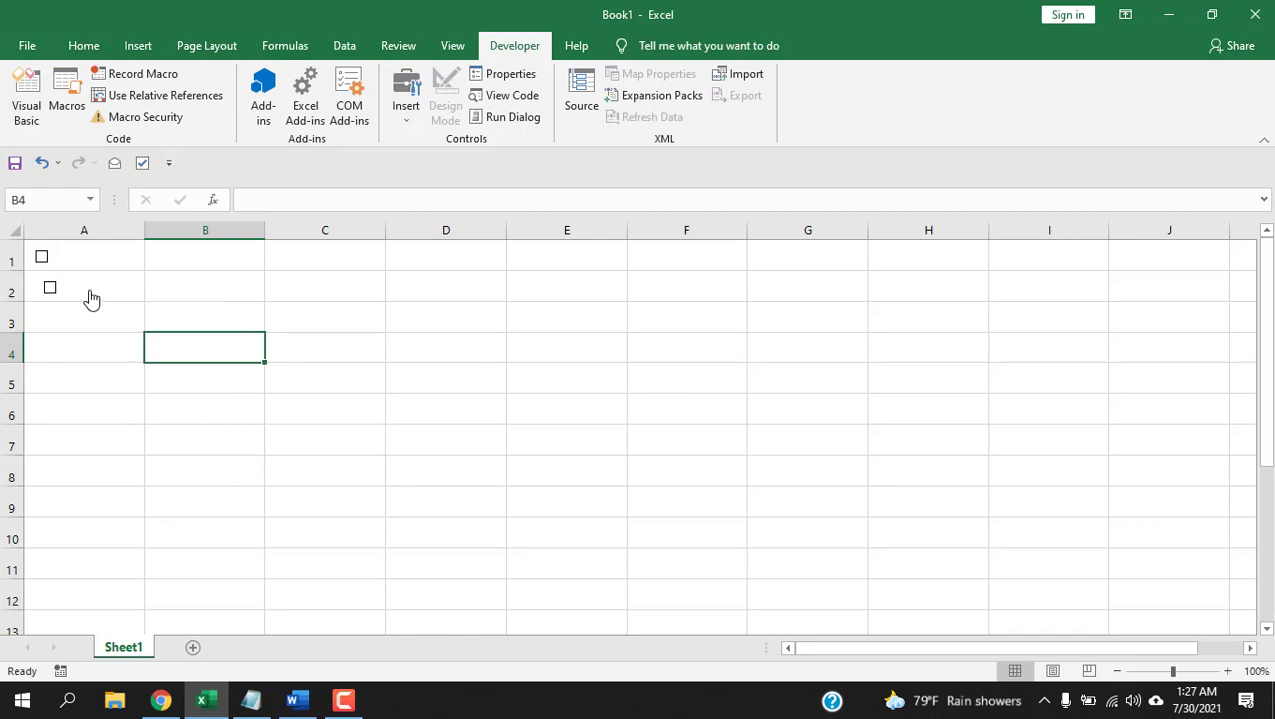
# Step: Copy cell A1 with its check box and paste it into A3
pyautogui.click(131, 256)
pyautogui.rightClick(134, 255)
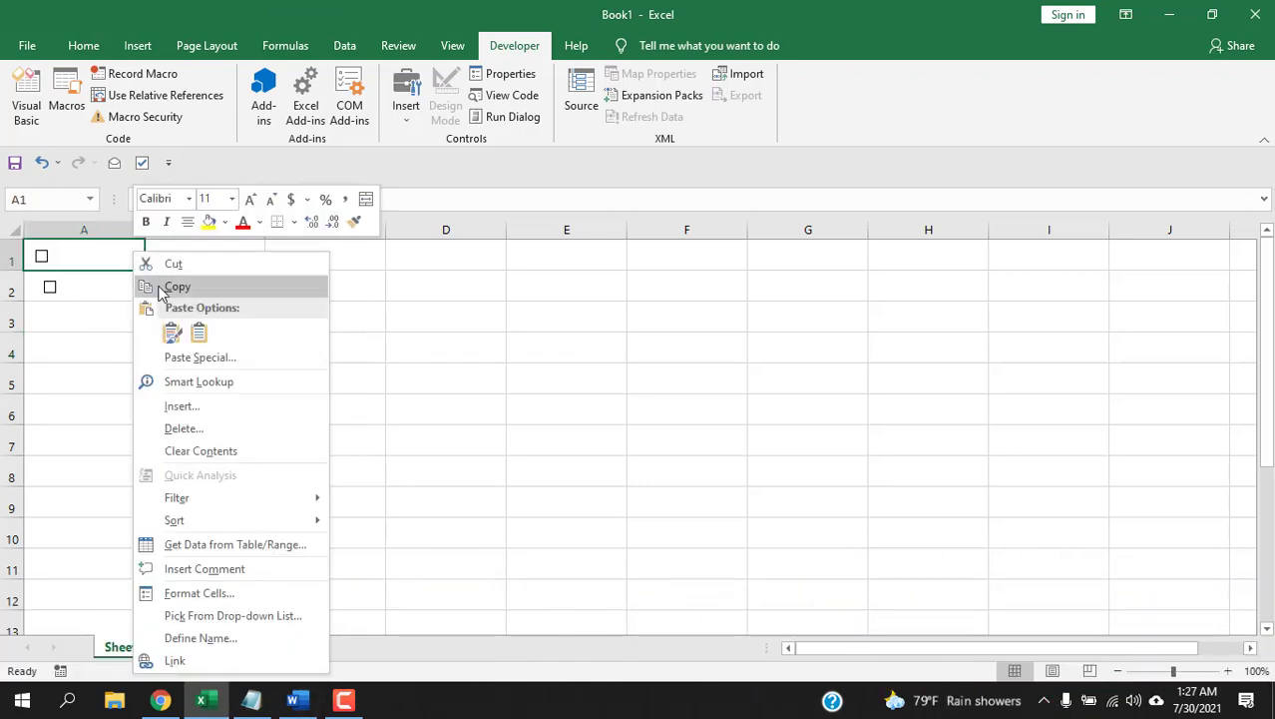
pyautogui.click(165, 287)
pyautogui.rightClick(43, 321)
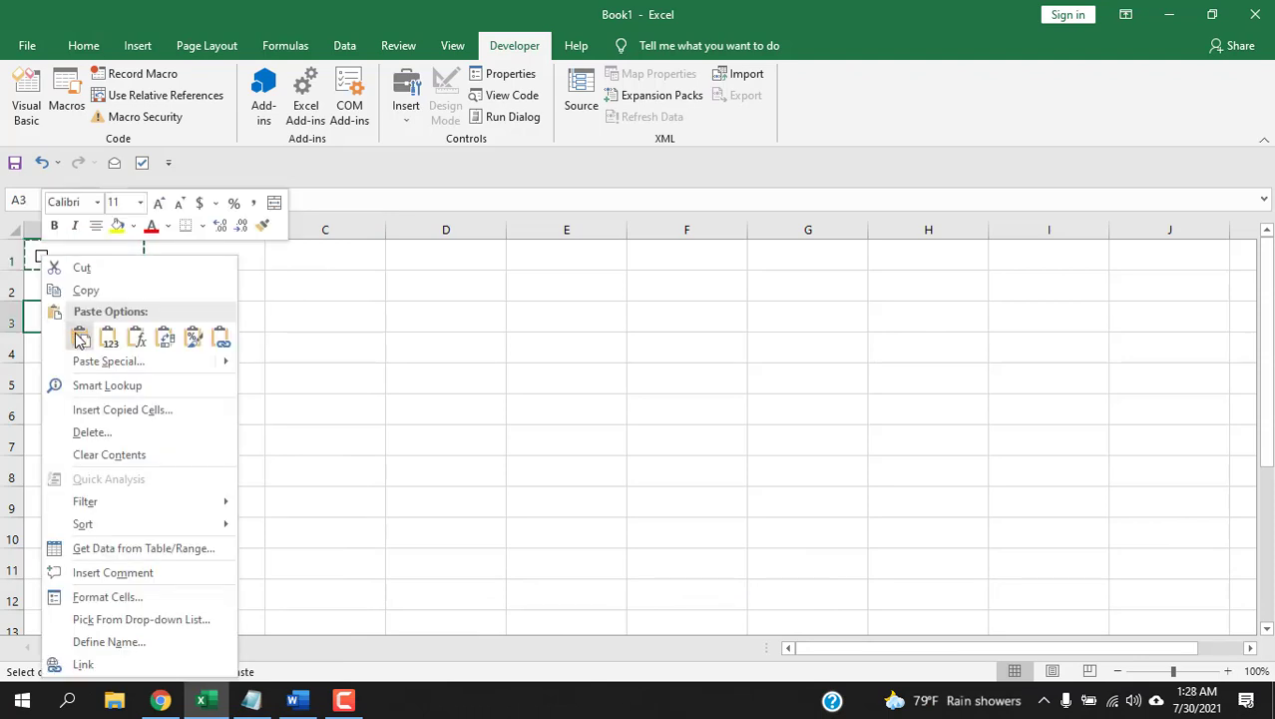
pyautogui.click(80, 337)
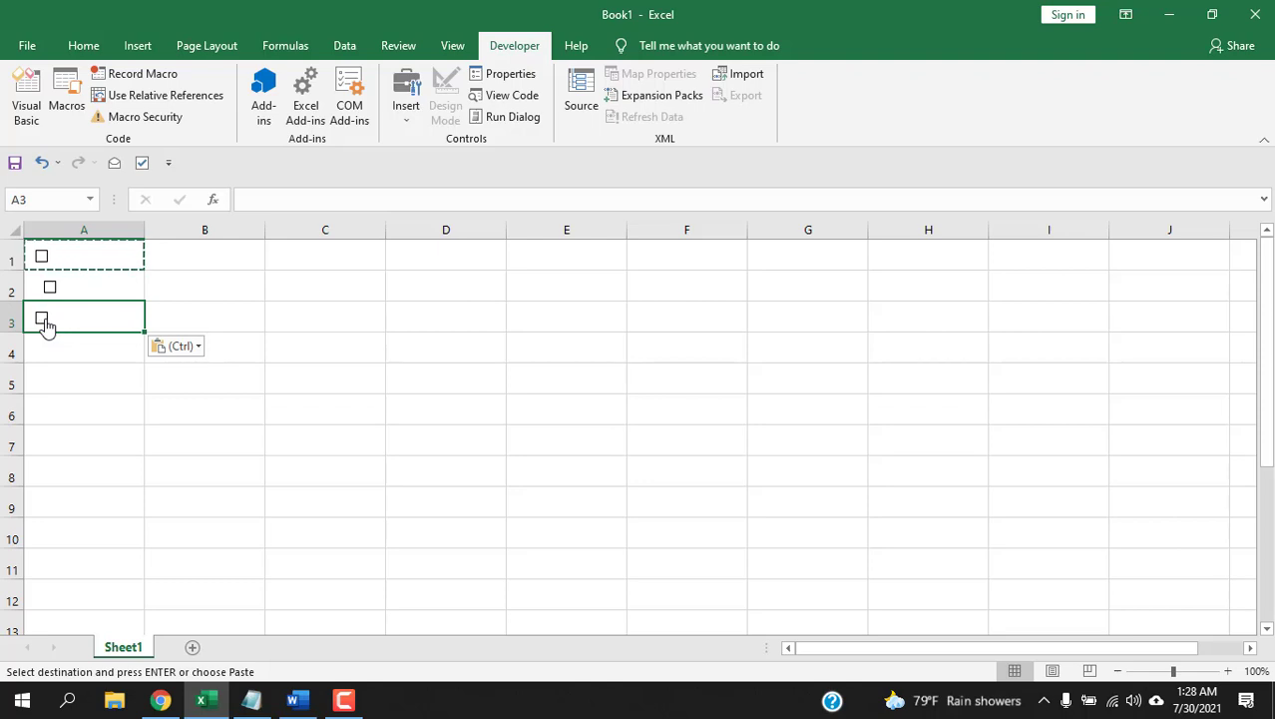
# Step: Ctrl-drag the A3 check box down to make a copy in A4
pyautogui.click(63, 354)
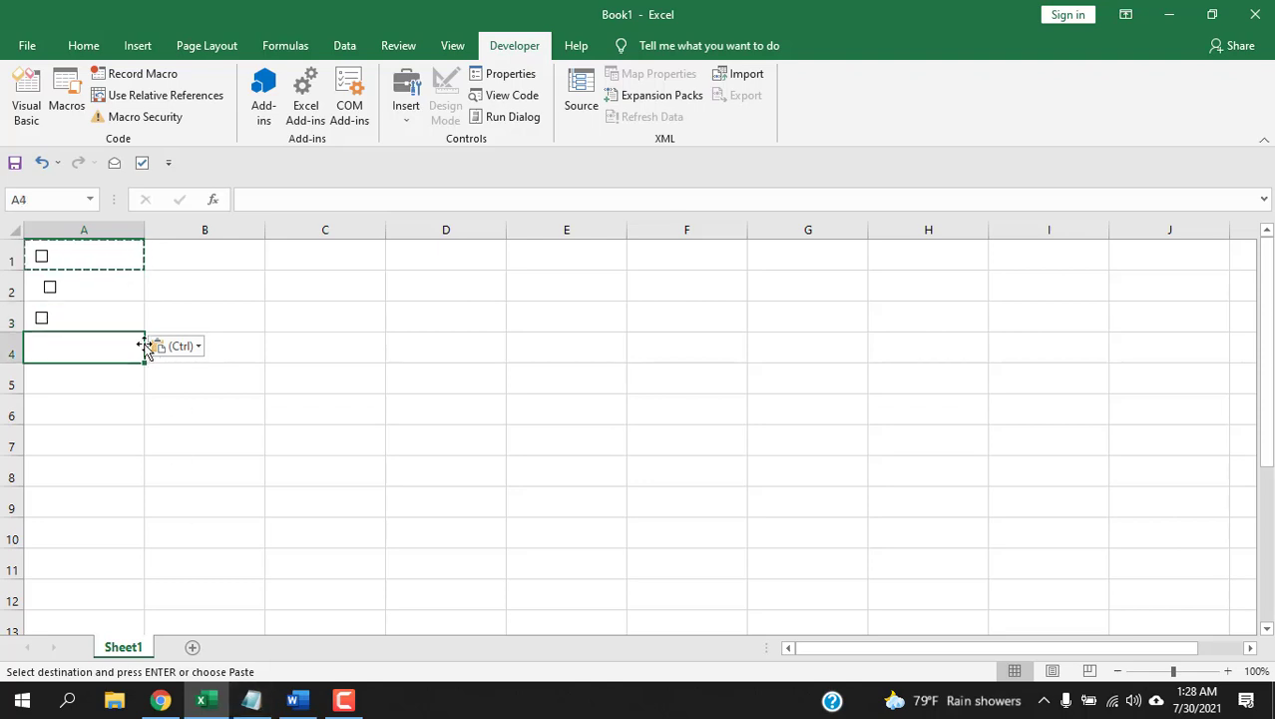
pyautogui.keyDown('ctrl'); pyautogui.click(77, 319); pyautogui.keyUp('ctrl')
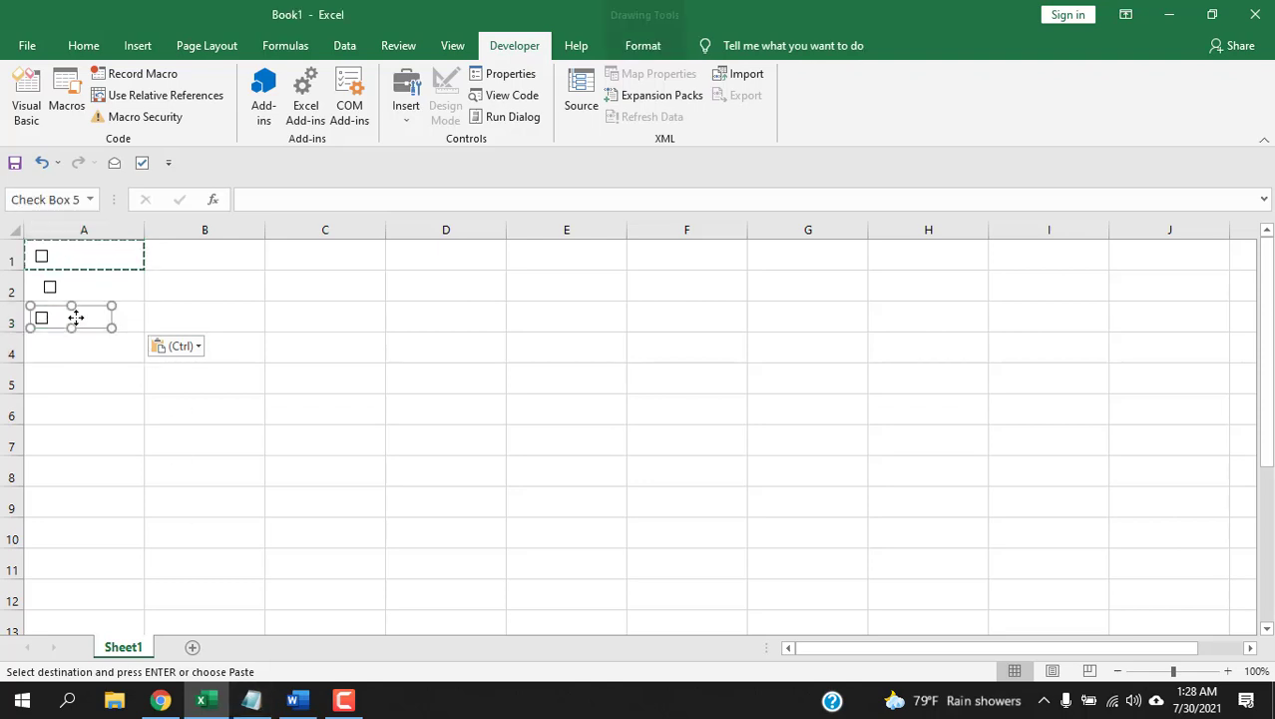
pyautogui.moveTo(99, 327); pyautogui.dragTo(101, 360)
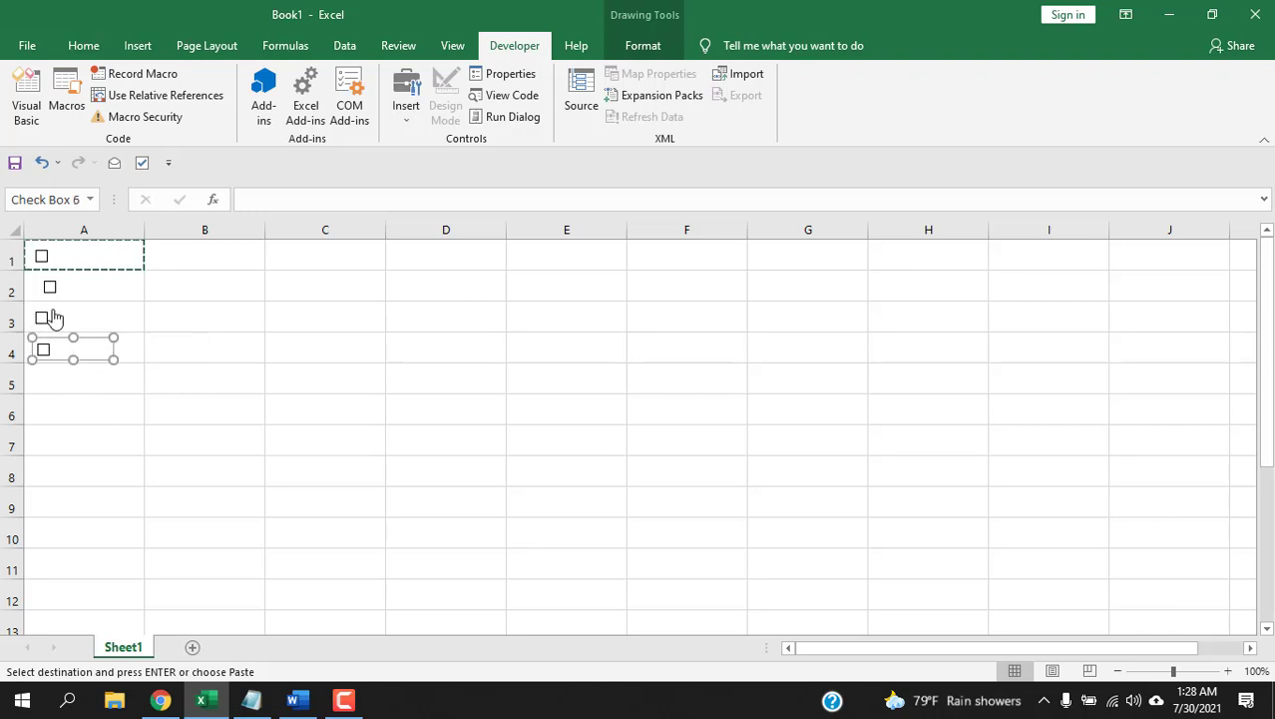
pyautogui.click(102, 399)
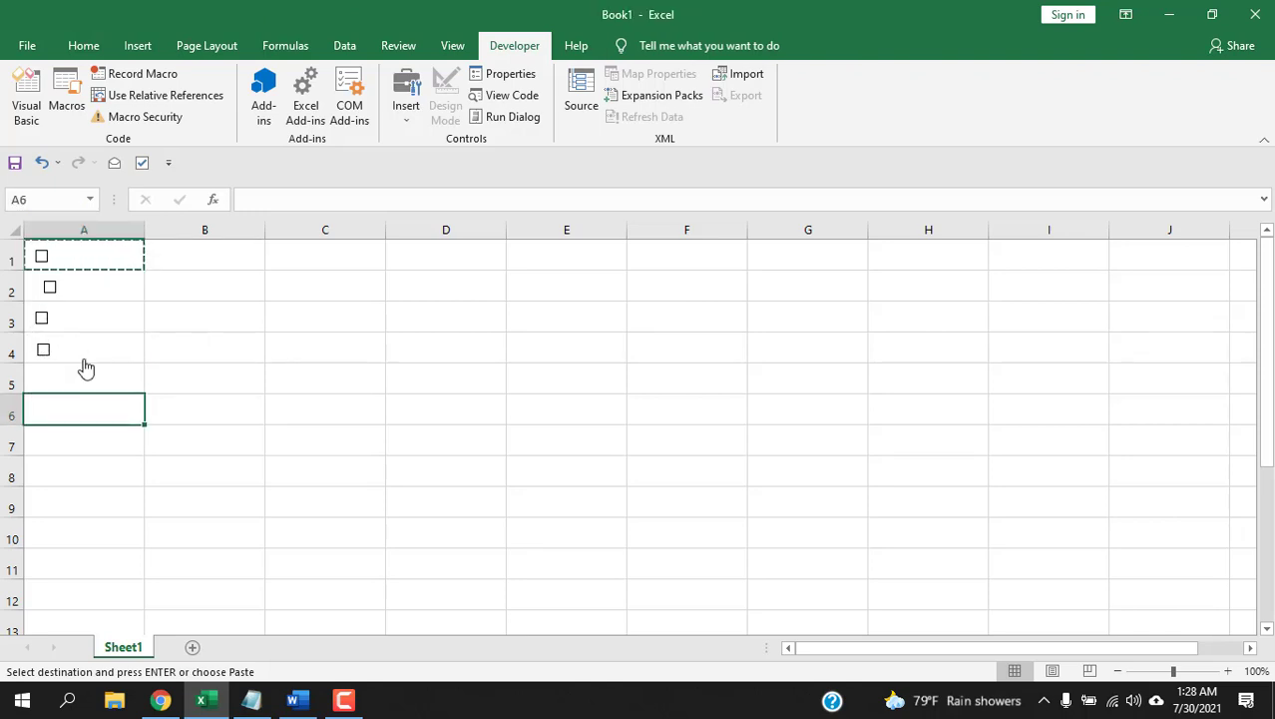
# Step: Cut cell A1 with its check box and paste it into A5
pyautogui.rightClick(138, 247)
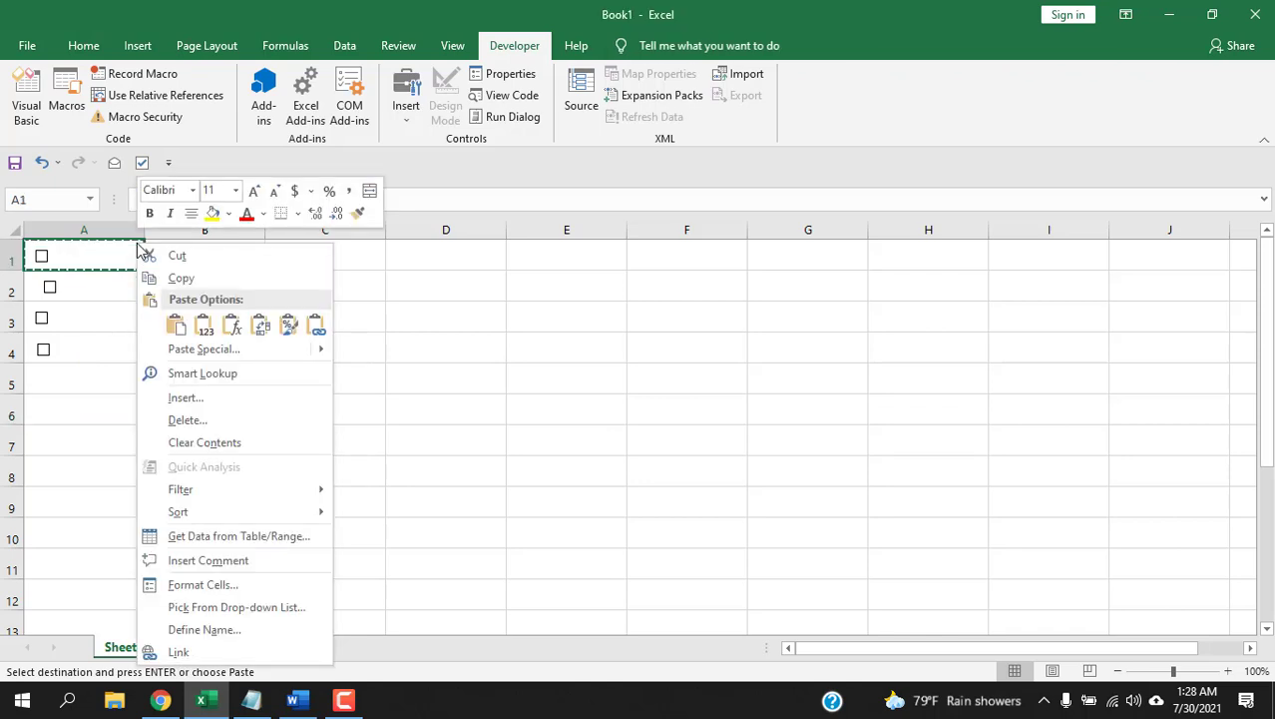
pyautogui.click(171, 256)
pyautogui.click(80, 370)
pyautogui.rightClick(79, 371)
pyautogui.click(118, 339)
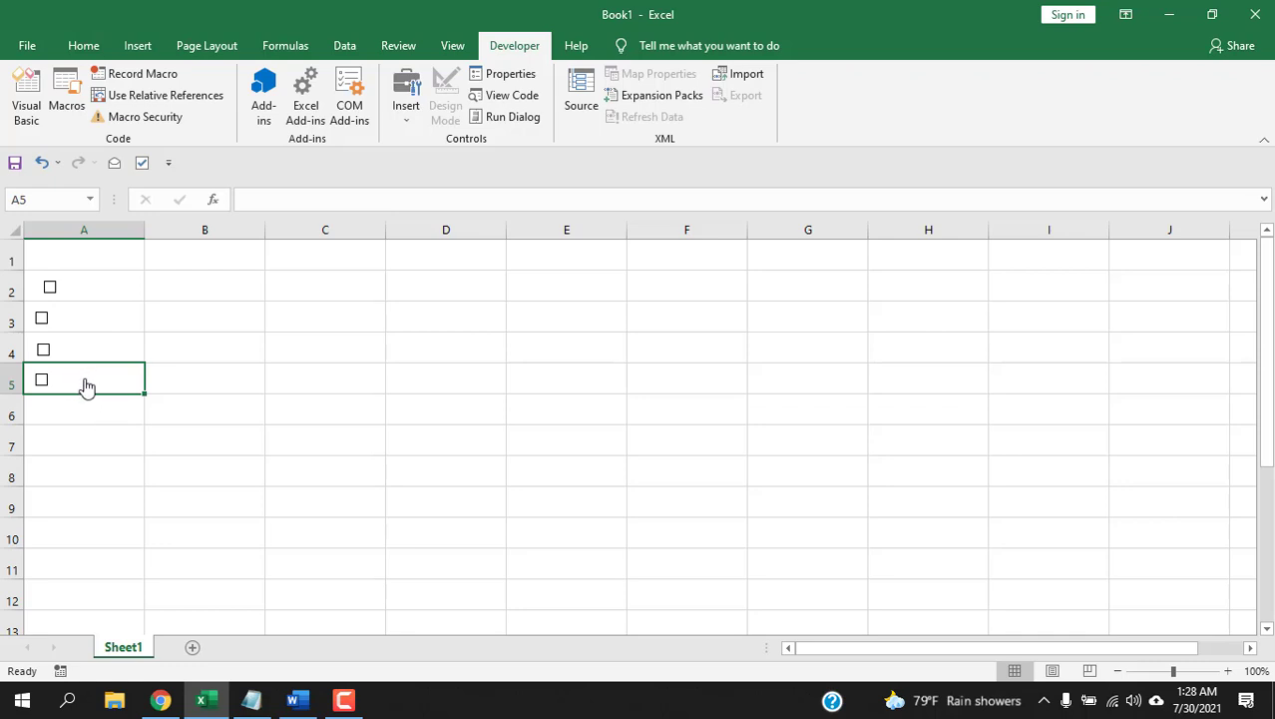
# Step: Drag the lowest check box so it sits in row 5
pyautogui.keyDown('ctrl'); pyautogui.click(83, 377); pyautogui.keyUp('ctrl')
pyautogui.moveTo(107, 382); pyautogui.dragTo(98, 412)
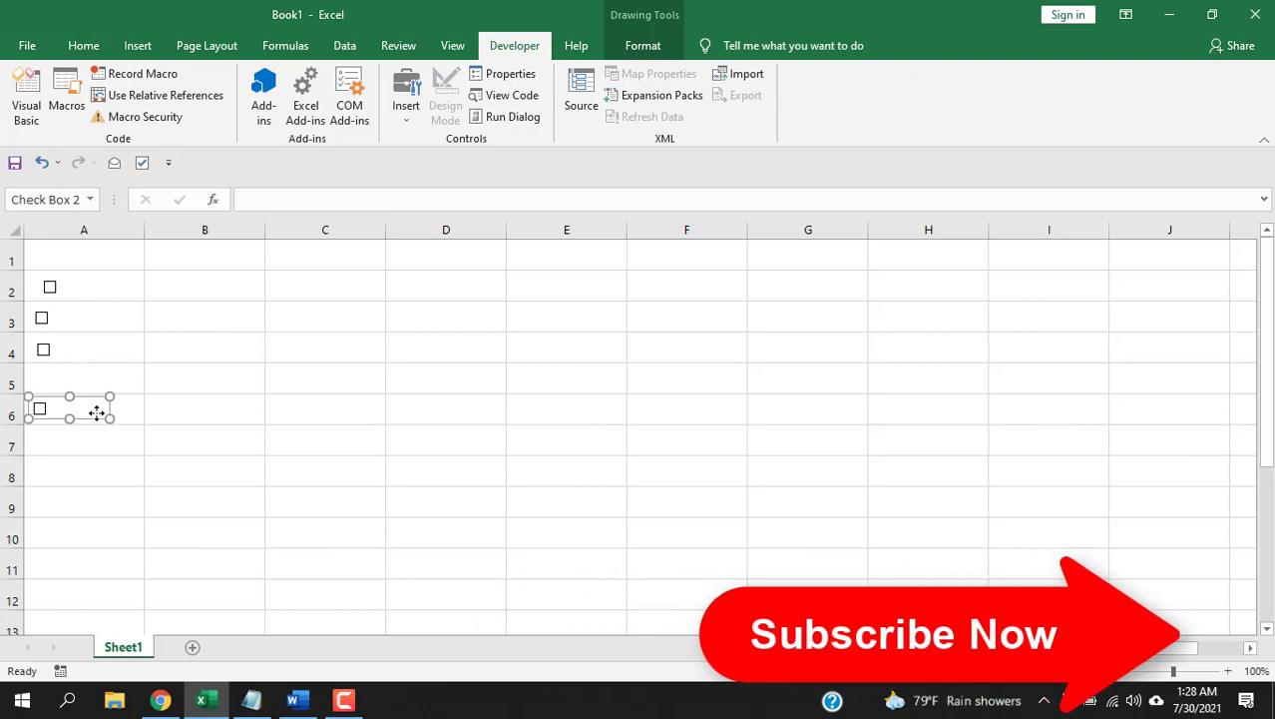
pyautogui.click(104, 464)
pyautogui.keyDown('ctrl'); pyautogui.click(94, 407); pyautogui.keyUp('ctrl')
pyautogui.moveTo(93, 408); pyautogui.dragTo(100, 374)
pyautogui.click(118, 383)
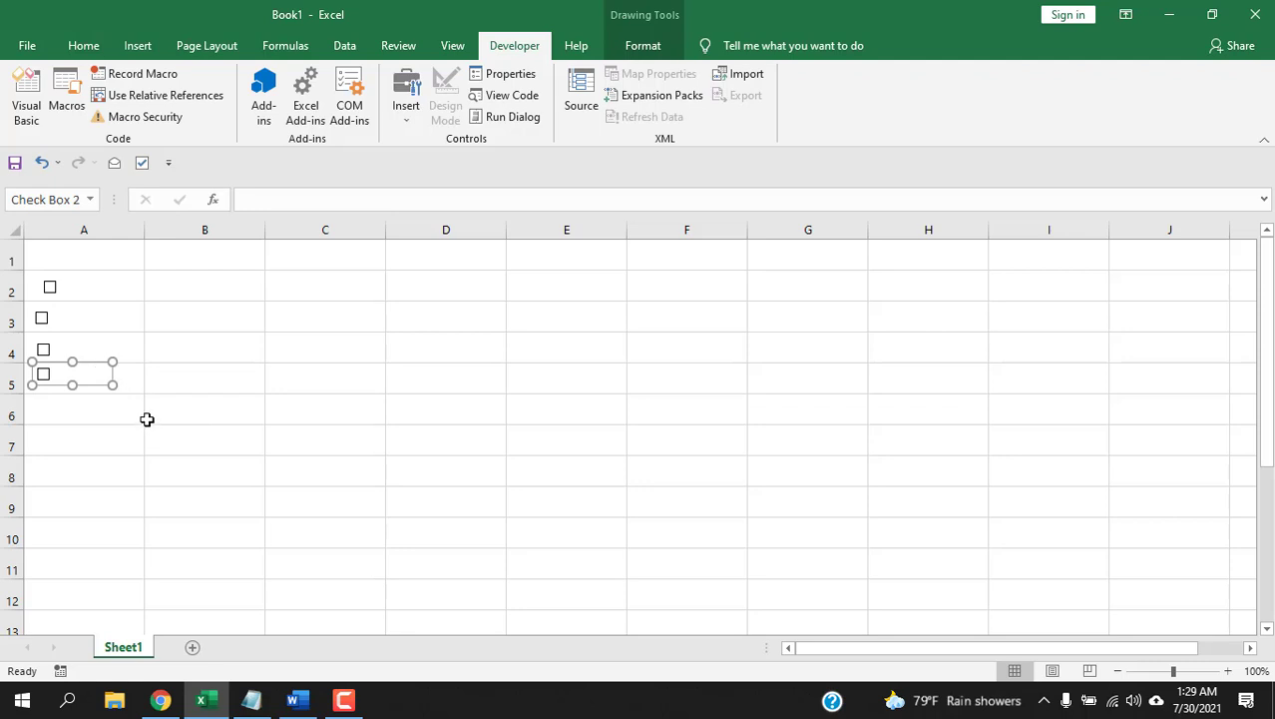
# Step: Open the Page Layout Selection Pane and select all four check boxes, starting with Check Box 2
pyautogui.click(190, 440)
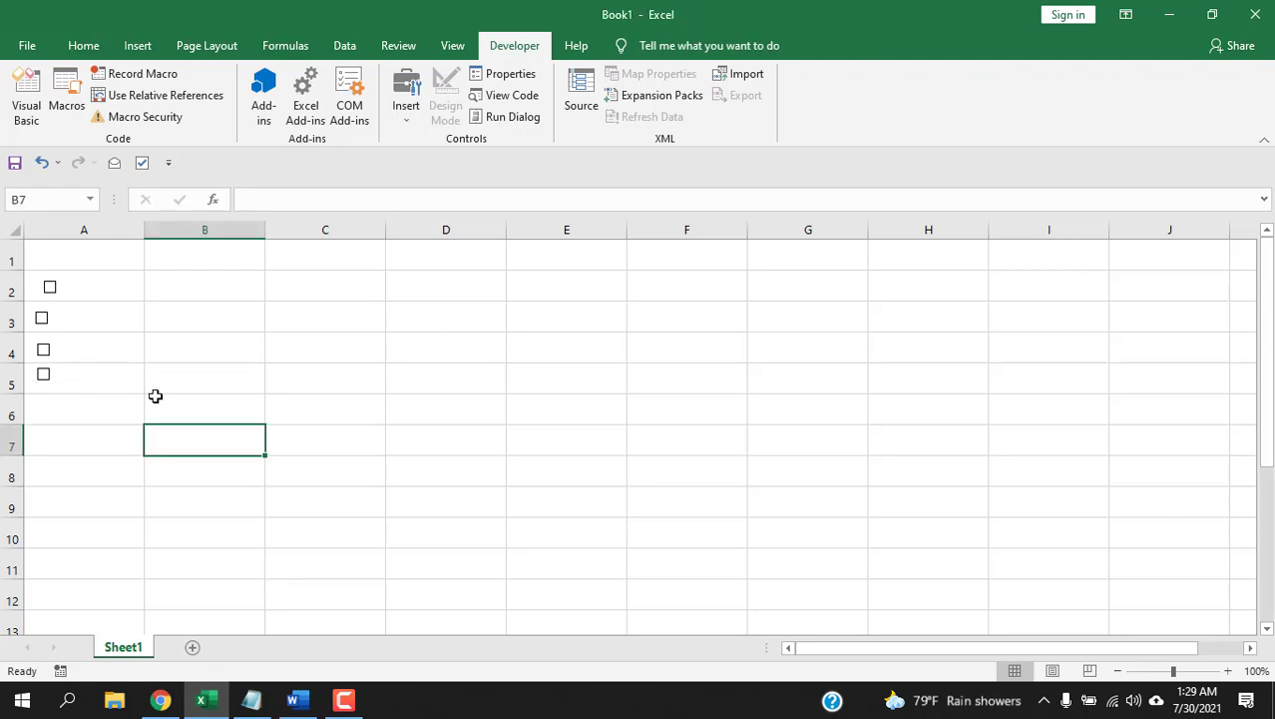
pyautogui.click(192, 49)
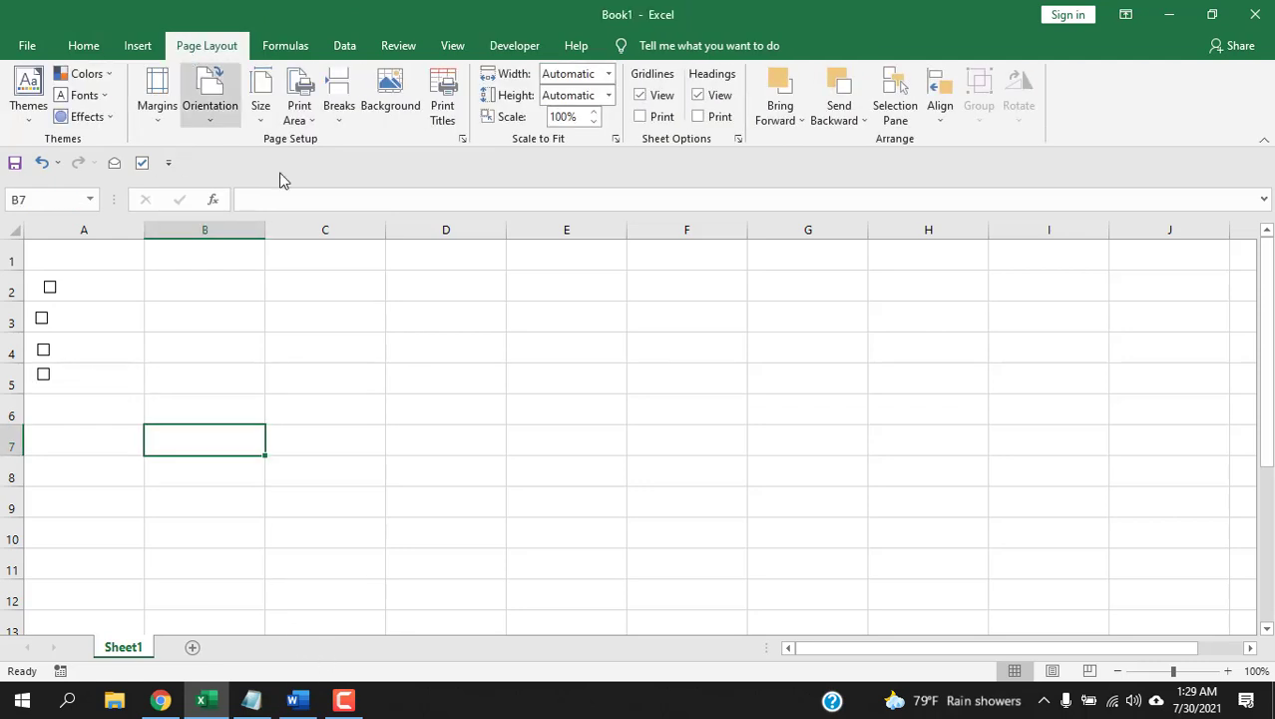
pyautogui.click(903, 115)
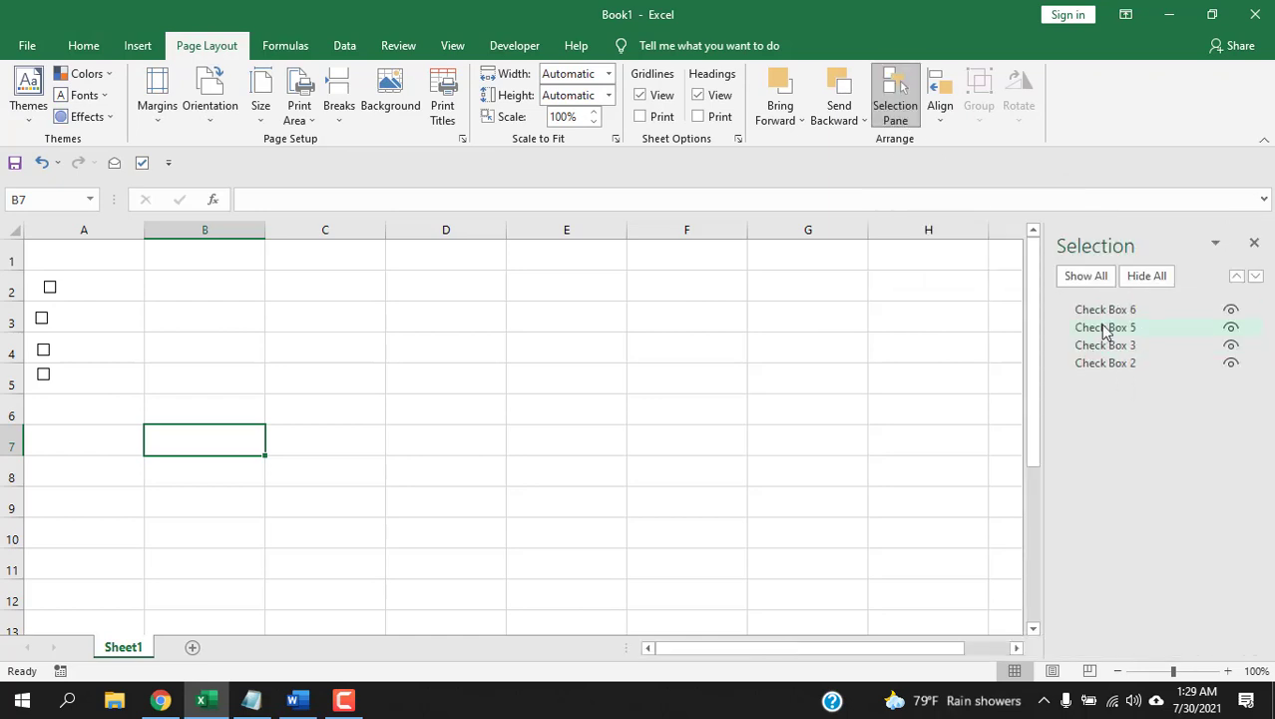
pyautogui.click(1108, 364)
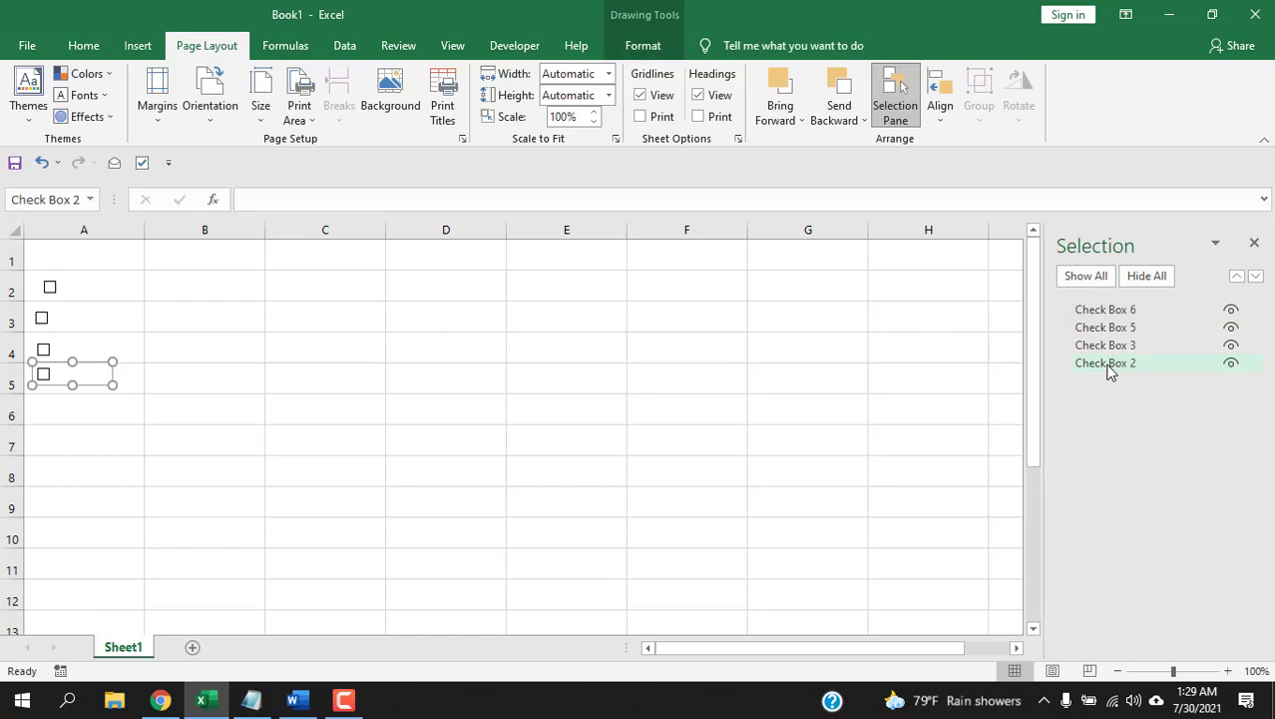
pyautogui.hotkey('ctrl', 'a')
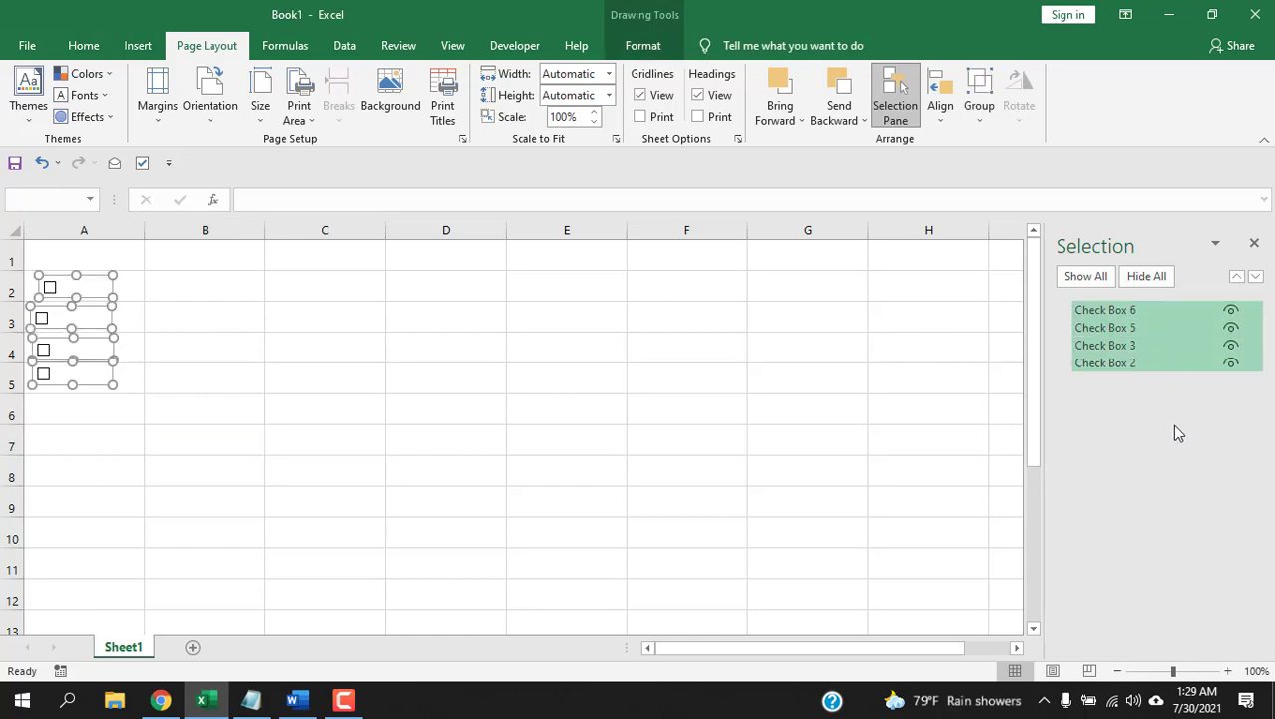
# Step: Align the four check boxes left and group them into one object
pyautogui.click(938, 118)
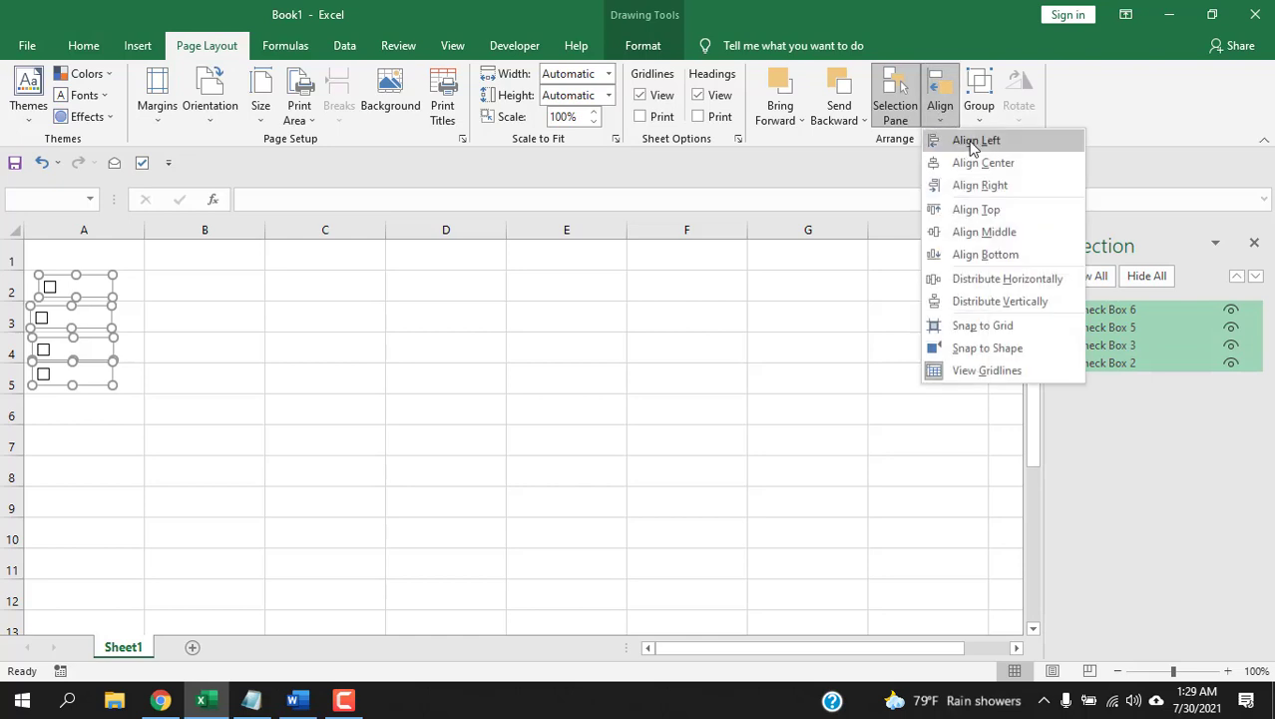
pyautogui.click(976, 141)
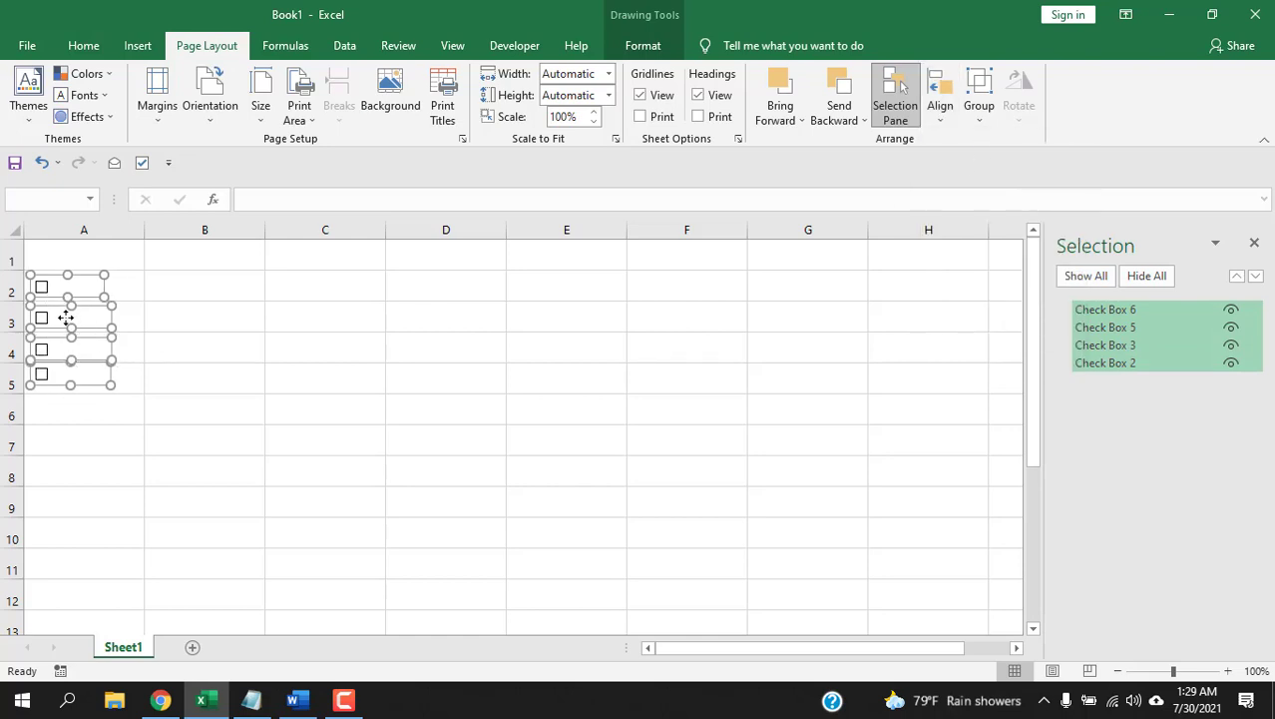
pyautogui.click(895, 105)
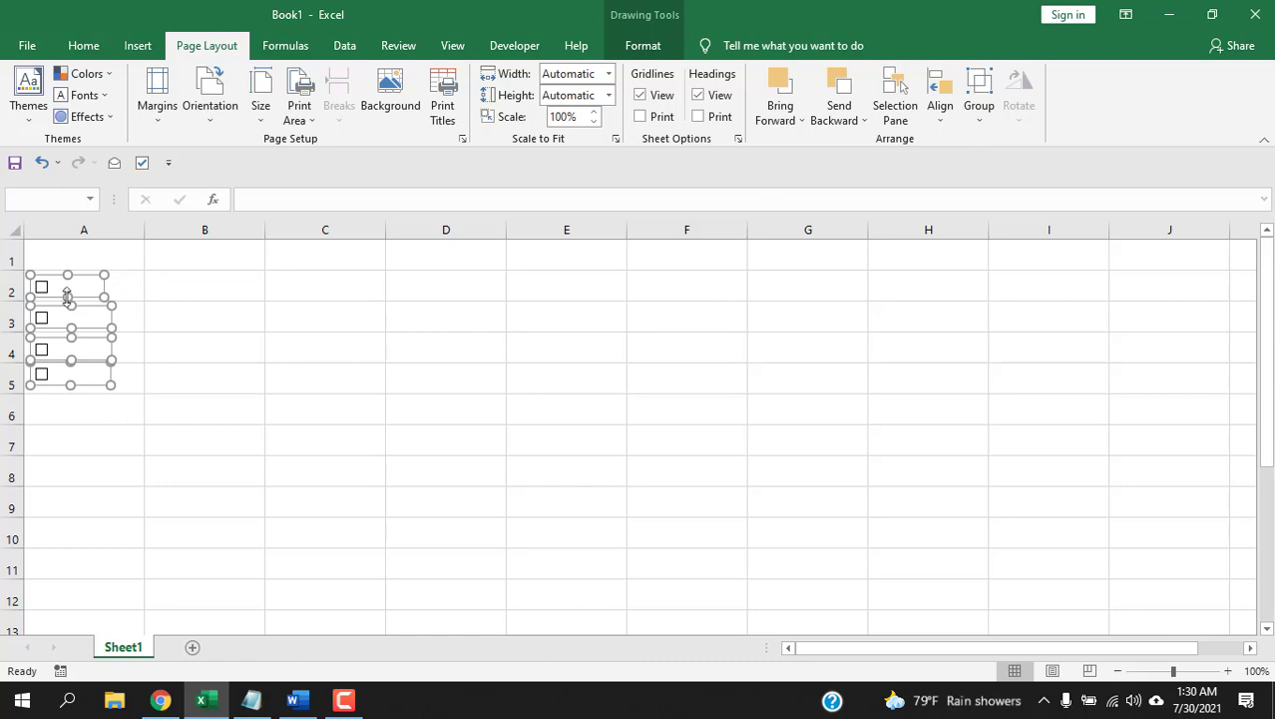
pyautogui.click(987, 117)
pyautogui.click(999, 140)
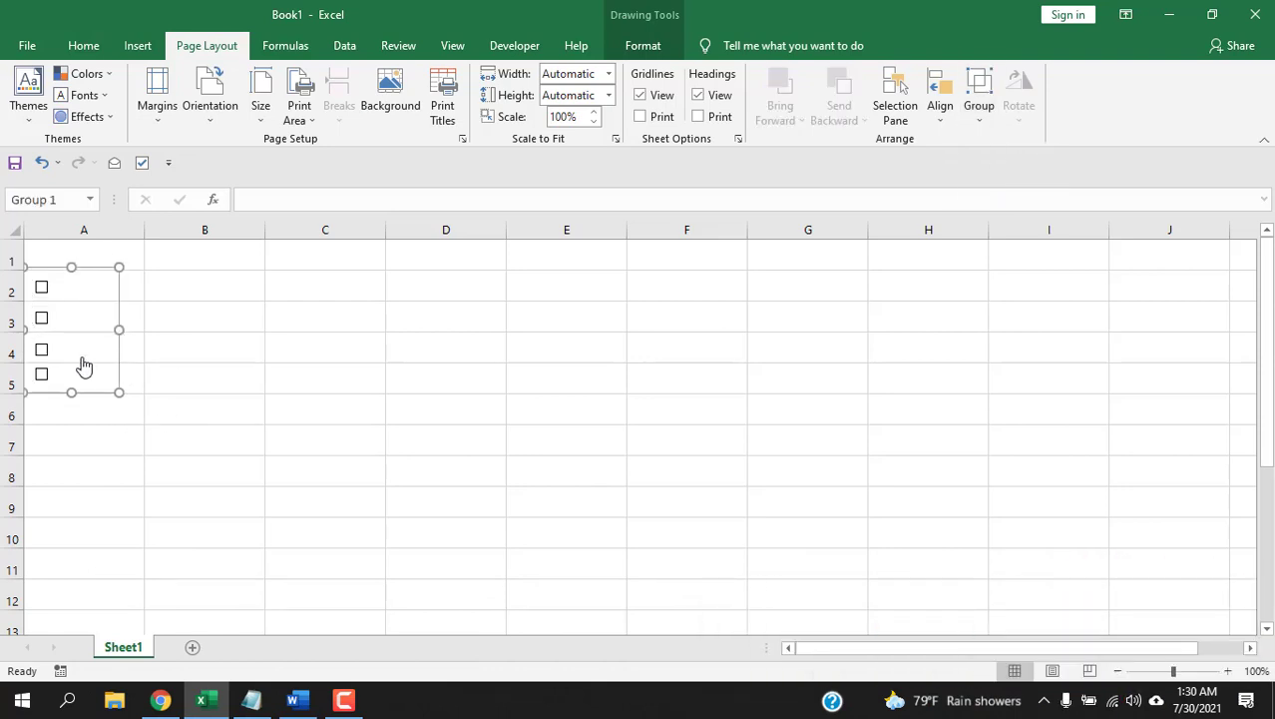
# Step: Copy the check box group and paste it into cell A6
pyautogui.rightClick(48, 356)
pyautogui.click(93, 396)
pyautogui.rightClick(55, 419)
pyautogui.click(106, 346)
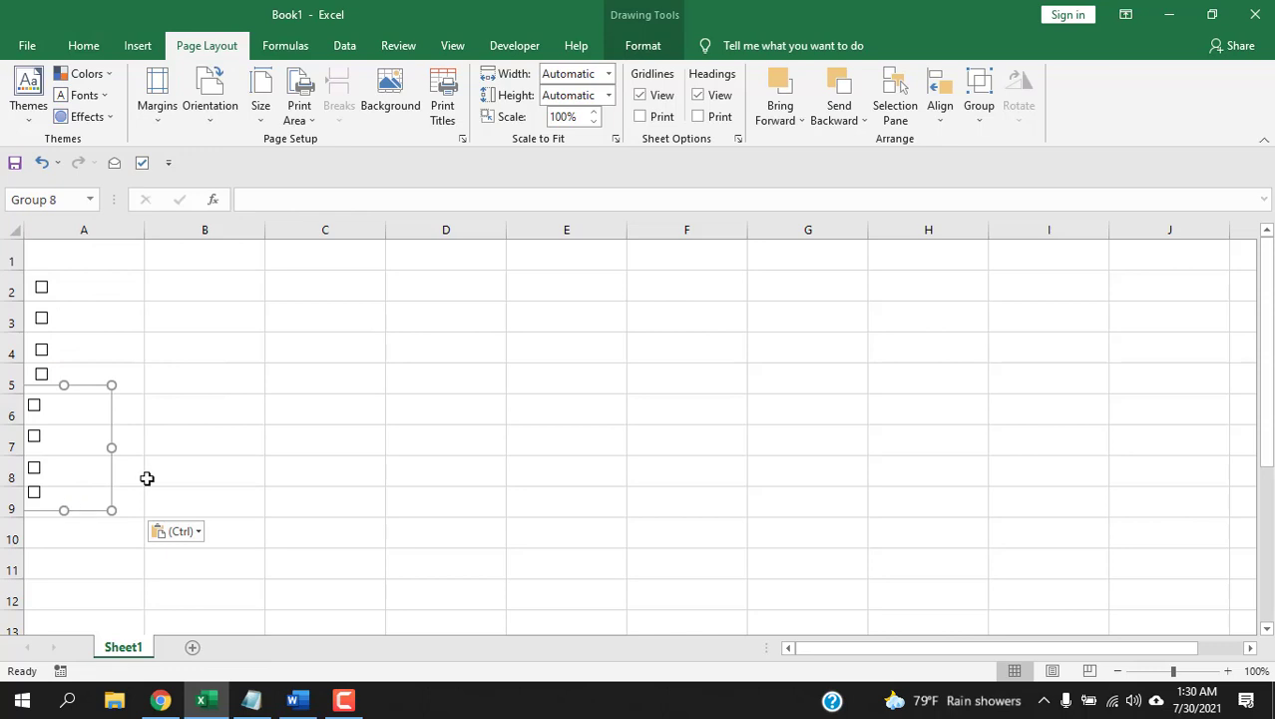
pyautogui.click(222, 456)
pyautogui.press('Right')
pyautogui.press('Right')
pyautogui.press('Right')
pyautogui.press('Down')
pyautogui.press('Down')
pyautogui.press('Down')
pyautogui.press('Down')
pyautogui.click(41, 287)
pyautogui.click(41, 317)
pyautogui.click(41, 349)
pyautogui.click(41, 374)
pyautogui.click(34, 404)
pyautogui.click(299, 379)
pyautogui.click(34, 405)
pyautogui.click(41, 373)
pyautogui.click(41, 349)
pyautogui.click(41, 317)
pyautogui.click(41, 289)
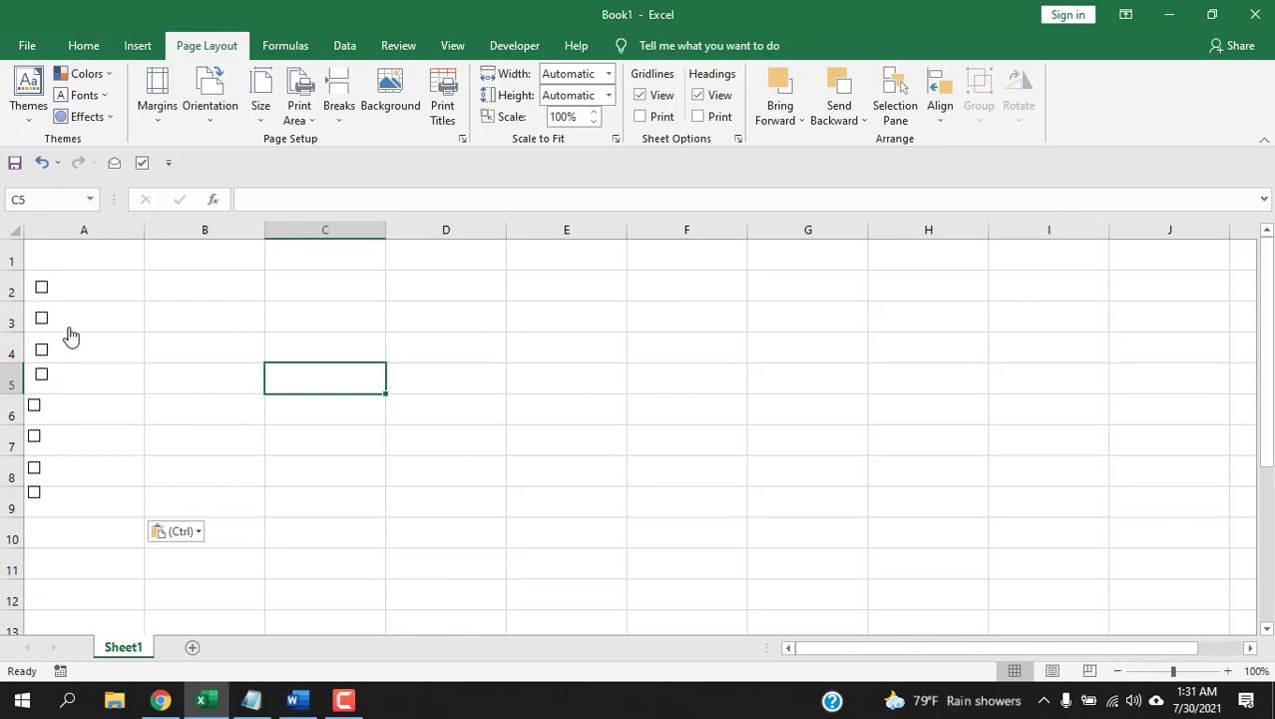
pyautogui.click(148, 285)
pyautogui.click(42, 288)
pyautogui.click(42, 289)
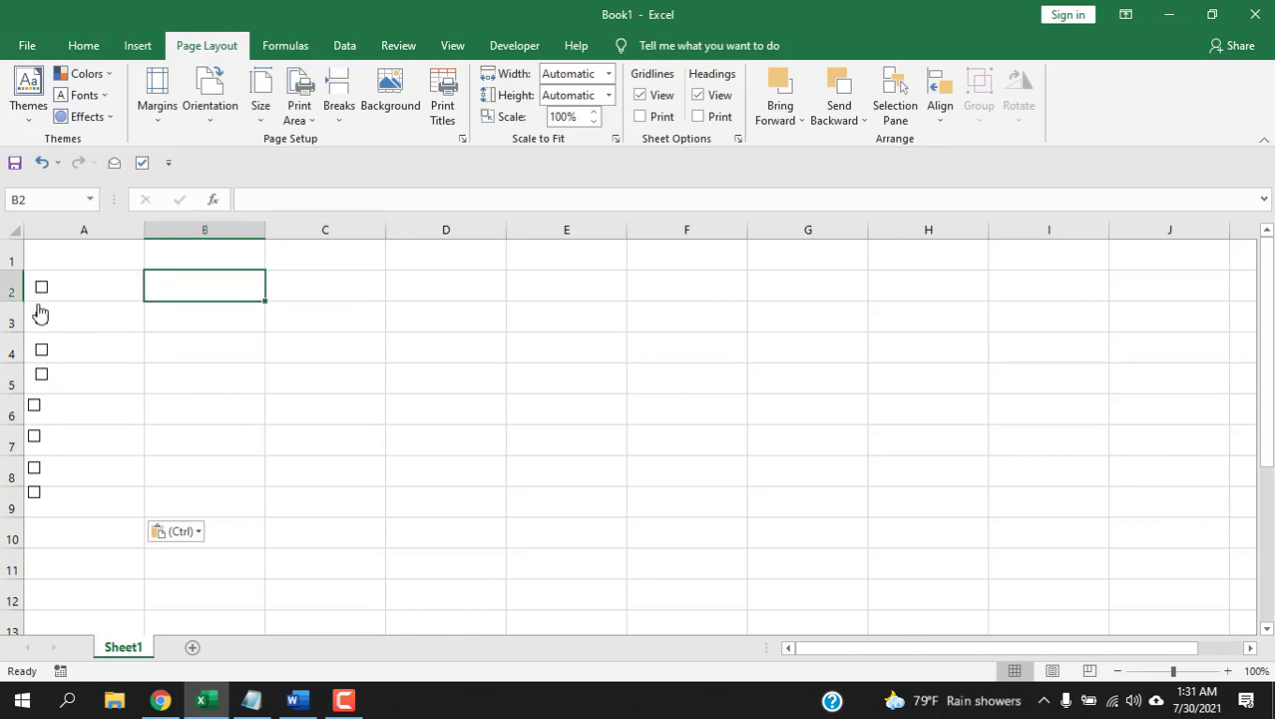
pyautogui.press('Right')
pyautogui.press('Down')
pyautogui.press('Down')
pyautogui.press('Down')
pyautogui.press('Down')
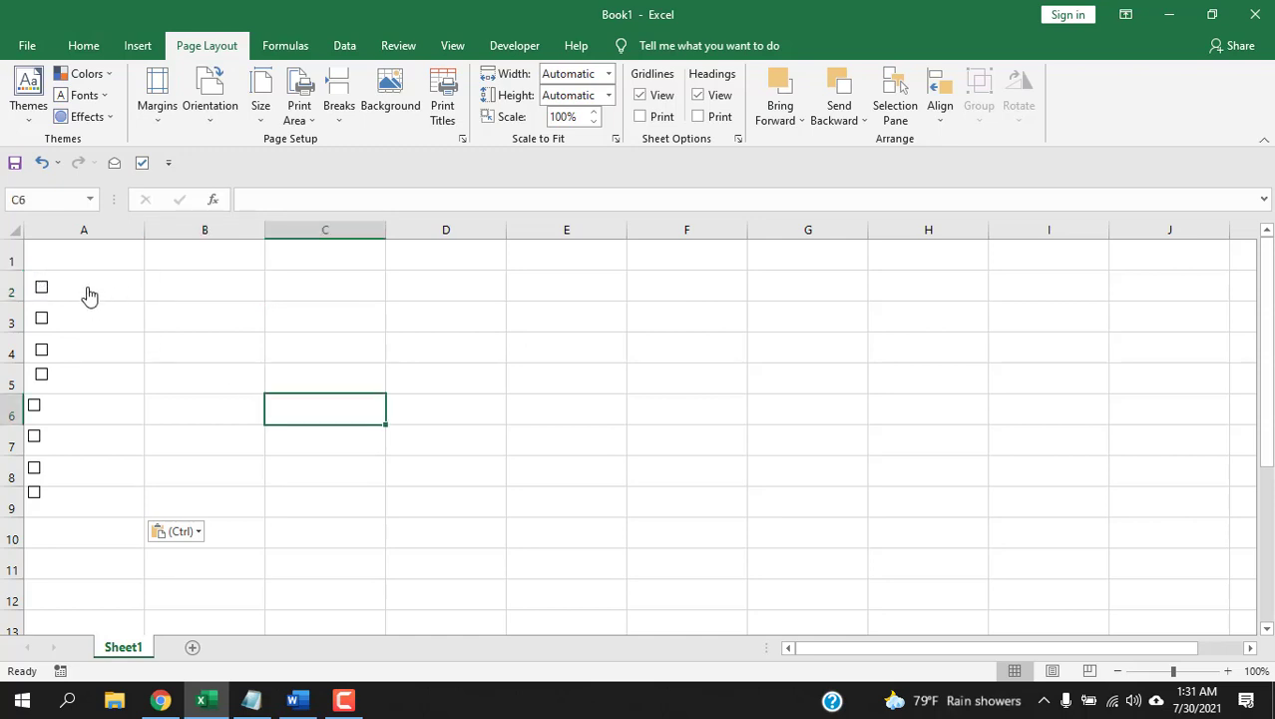
# Step: Link the row 2 check box to cell B2 and toggle it, leaving B2 FALSE
pyautogui.rightClick(63, 285)
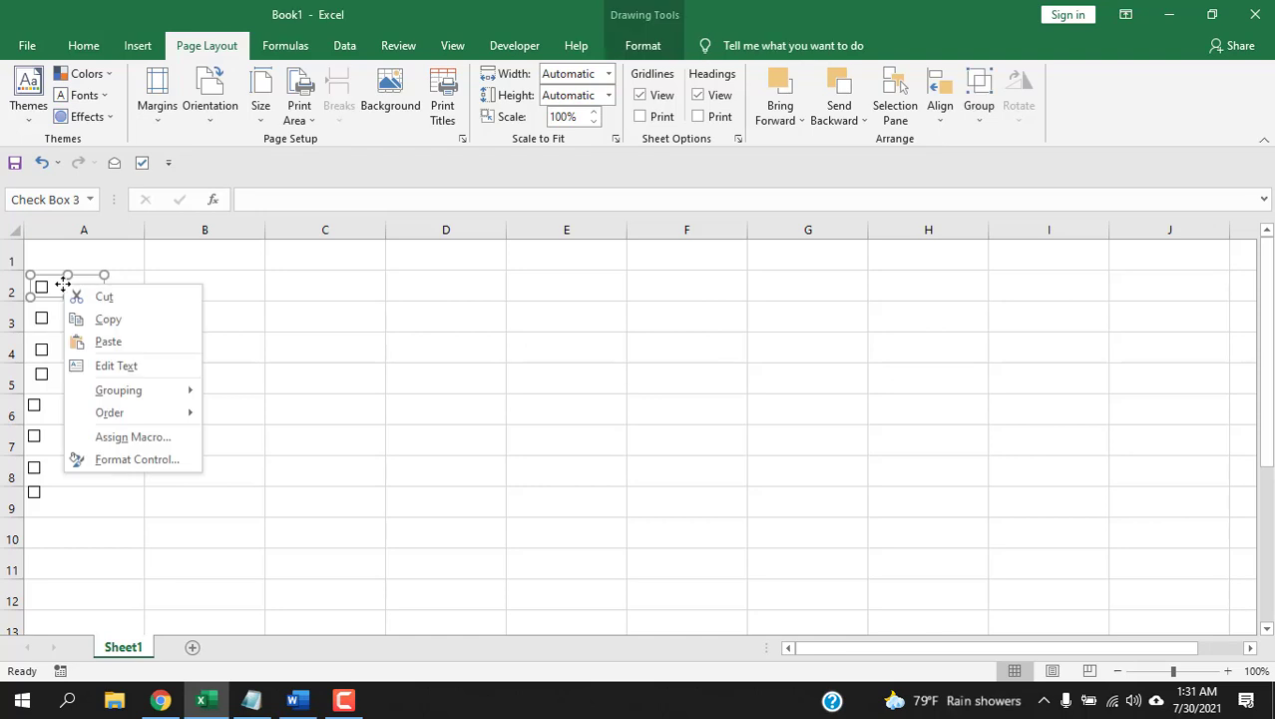
pyautogui.click(150, 461)
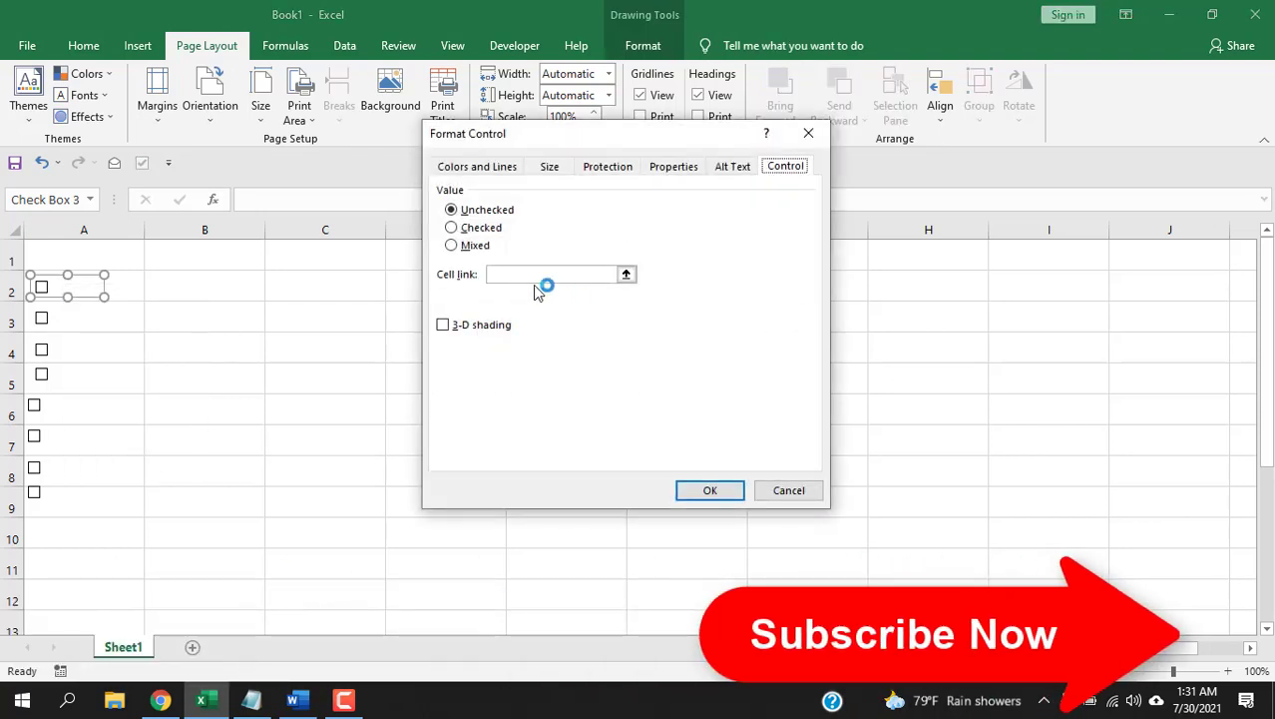
pyautogui.click(626, 275)
pyautogui.click(228, 285)
pyautogui.press('Return')
pyautogui.click(715, 489)
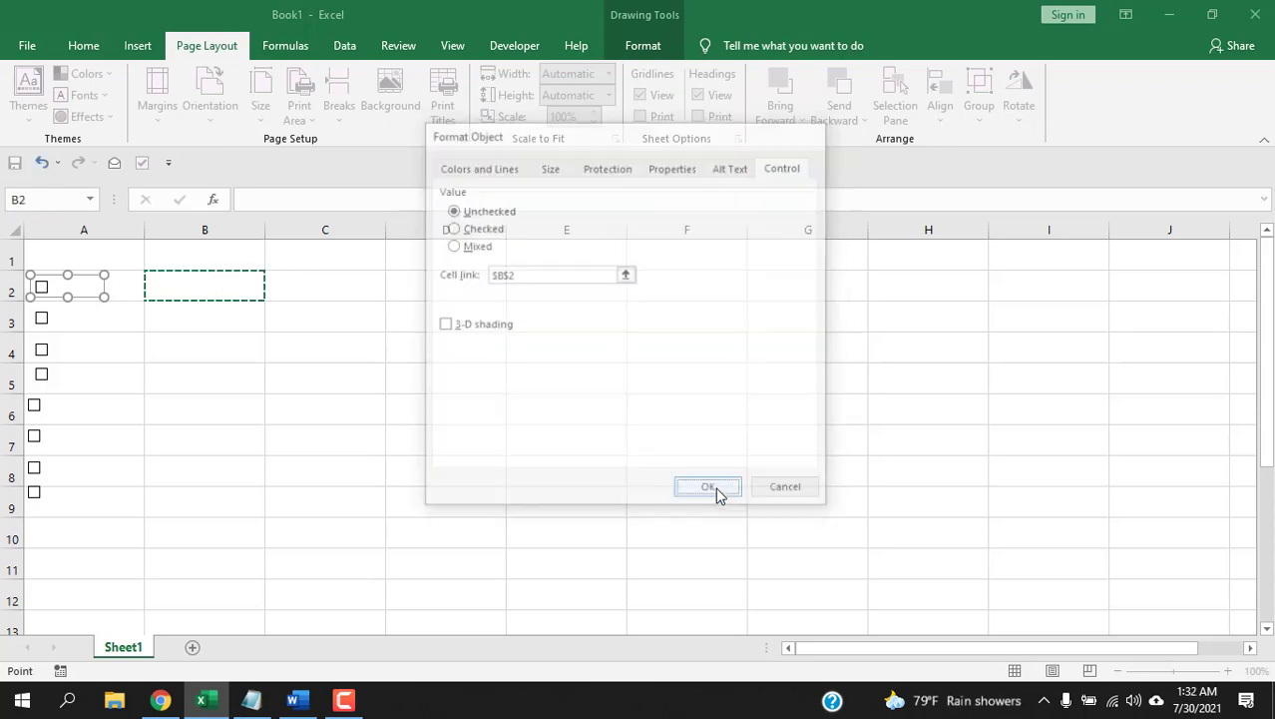
pyautogui.click(328, 376)
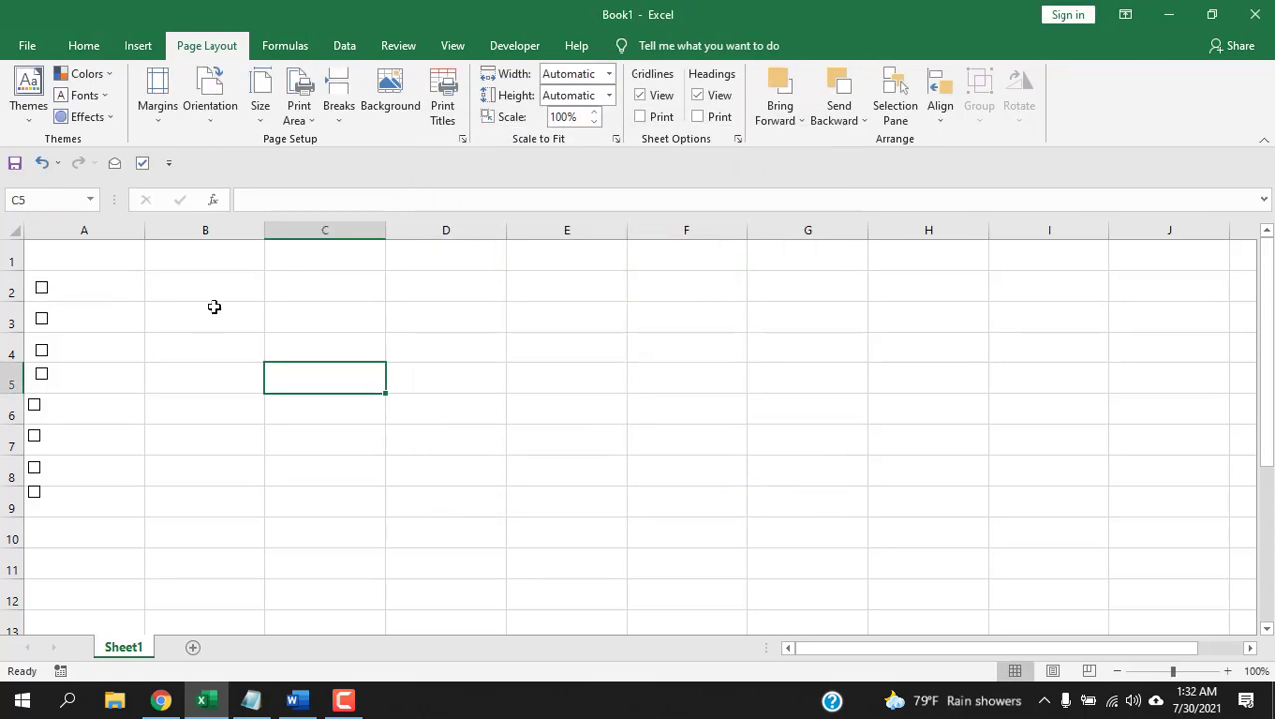
pyautogui.click(40, 287)
pyautogui.click(42, 288)
# Step: Link the row 3 check box to B3 with an =B3 formula and test it, ending unticked
pyautogui.keyDown('ctrl'); pyautogui.click(59, 318); pyautogui.keyUp('ctrl')
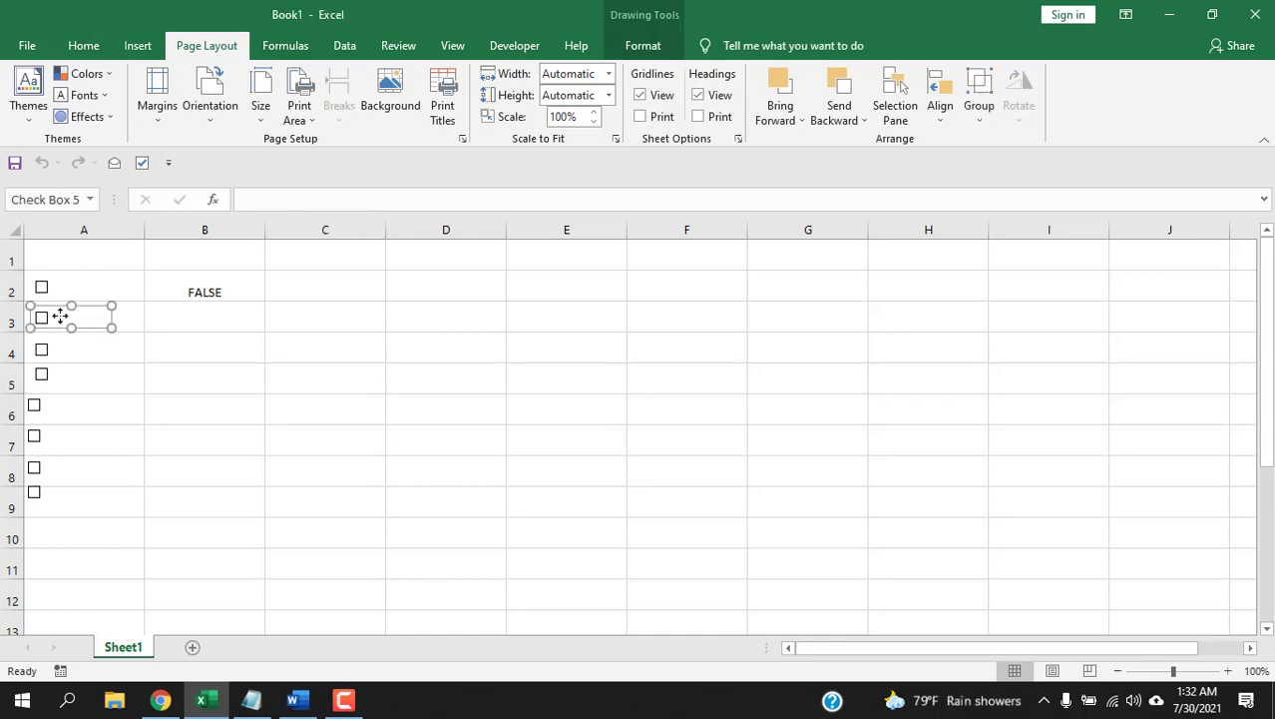
pyautogui.click(266, 197)
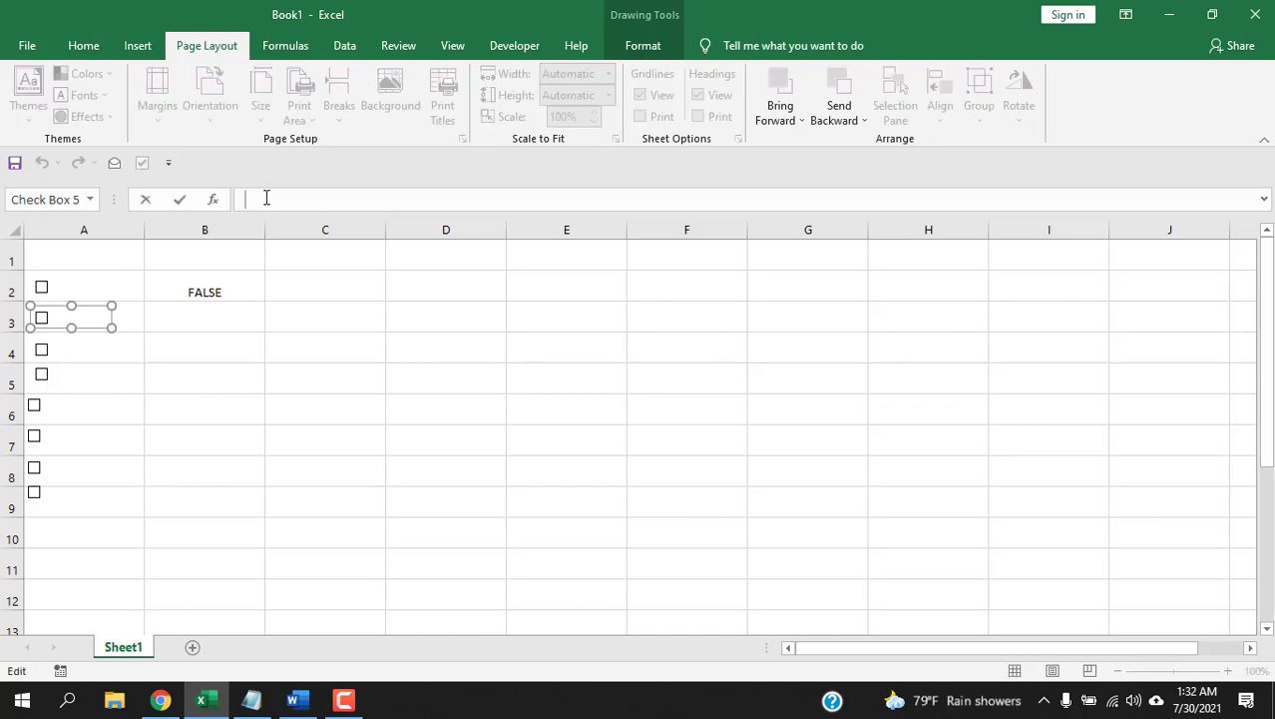
pyautogui.write('=')
pyautogui.click(191, 317)
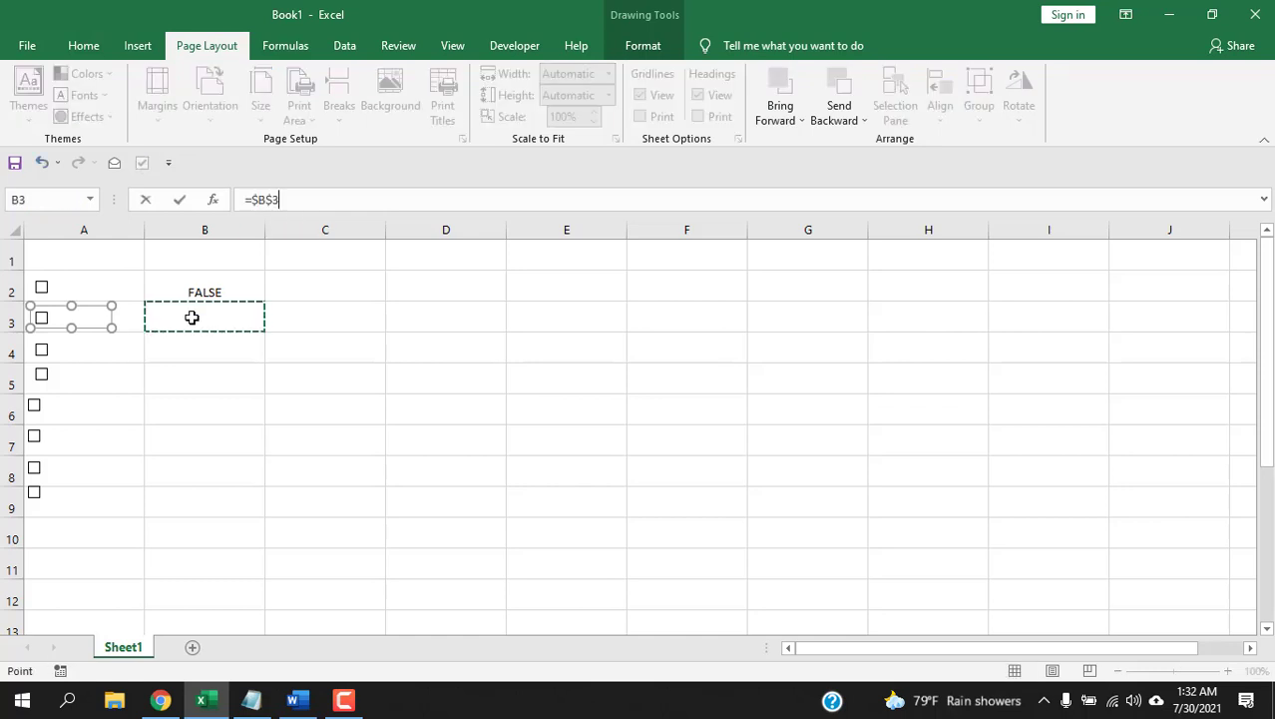
pyautogui.press('Return')
pyautogui.click(191, 345)
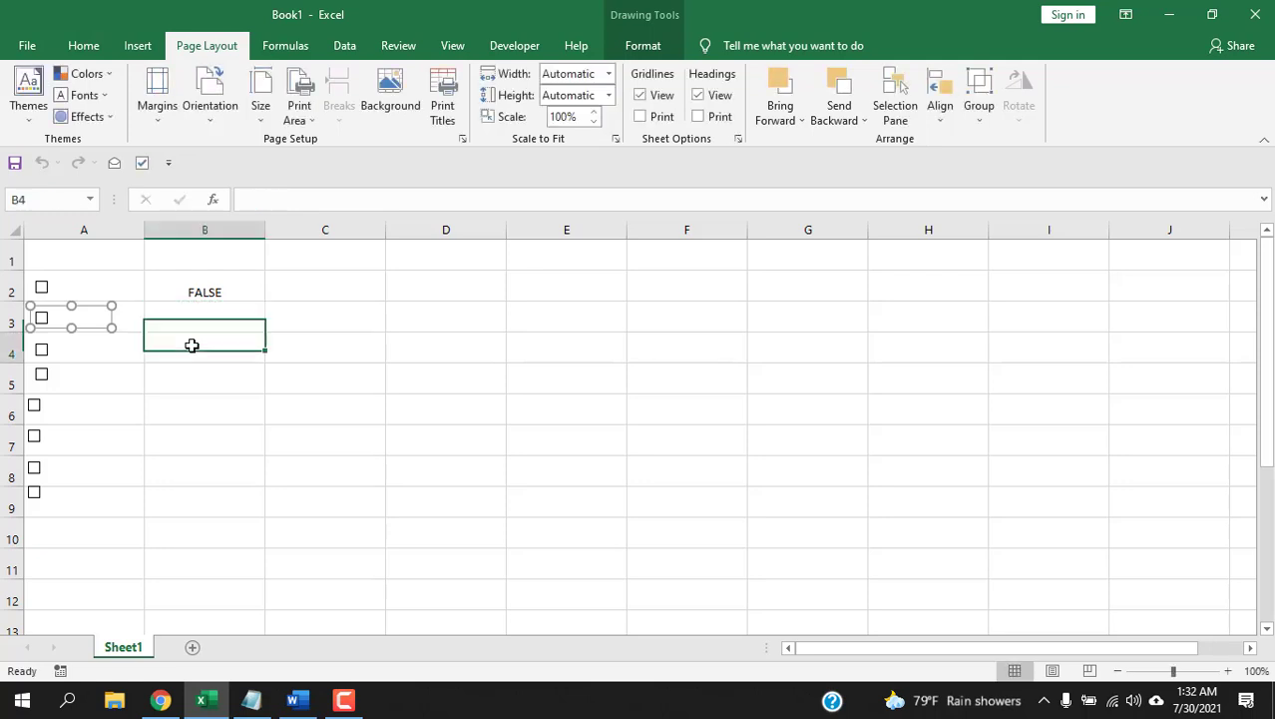
pyautogui.click(46, 318)
pyautogui.click(43, 318)
pyautogui.click(42, 318)
pyautogui.click(43, 318)
# Step: Give the row 4 check box 3-D shading and link it to cell $B$4
pyautogui.rightClick(74, 345)
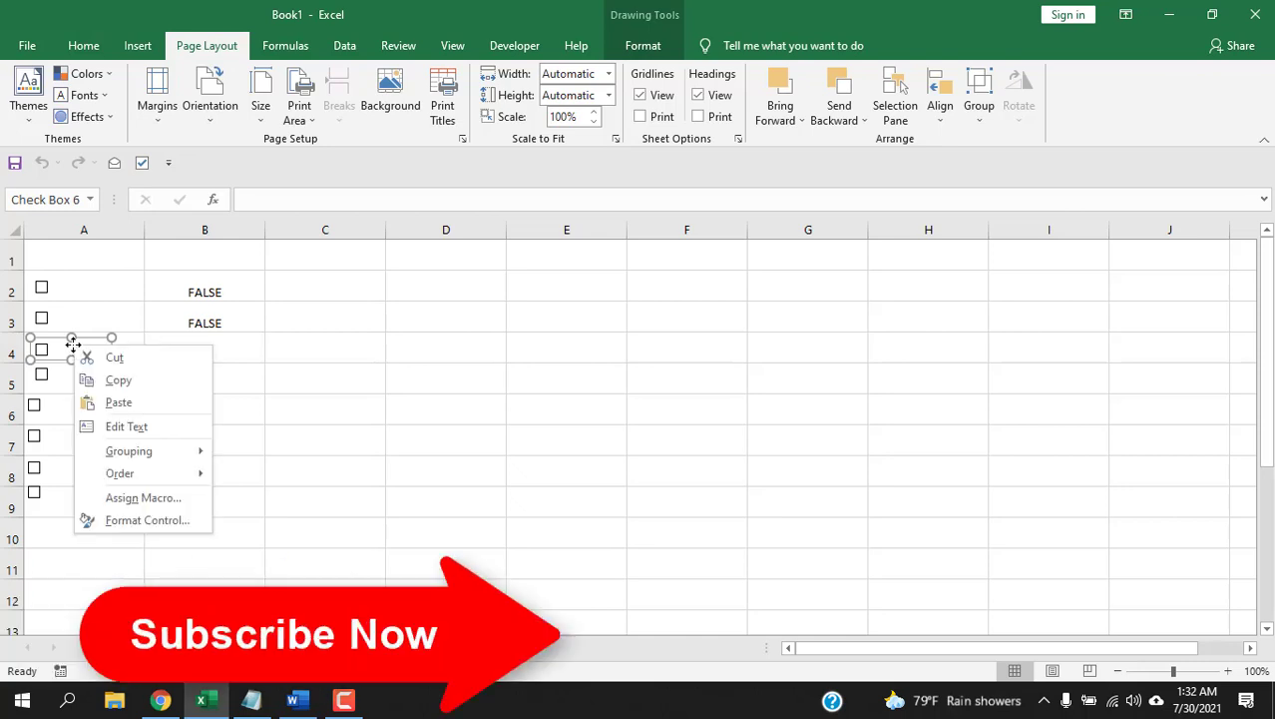
pyautogui.click(148, 529)
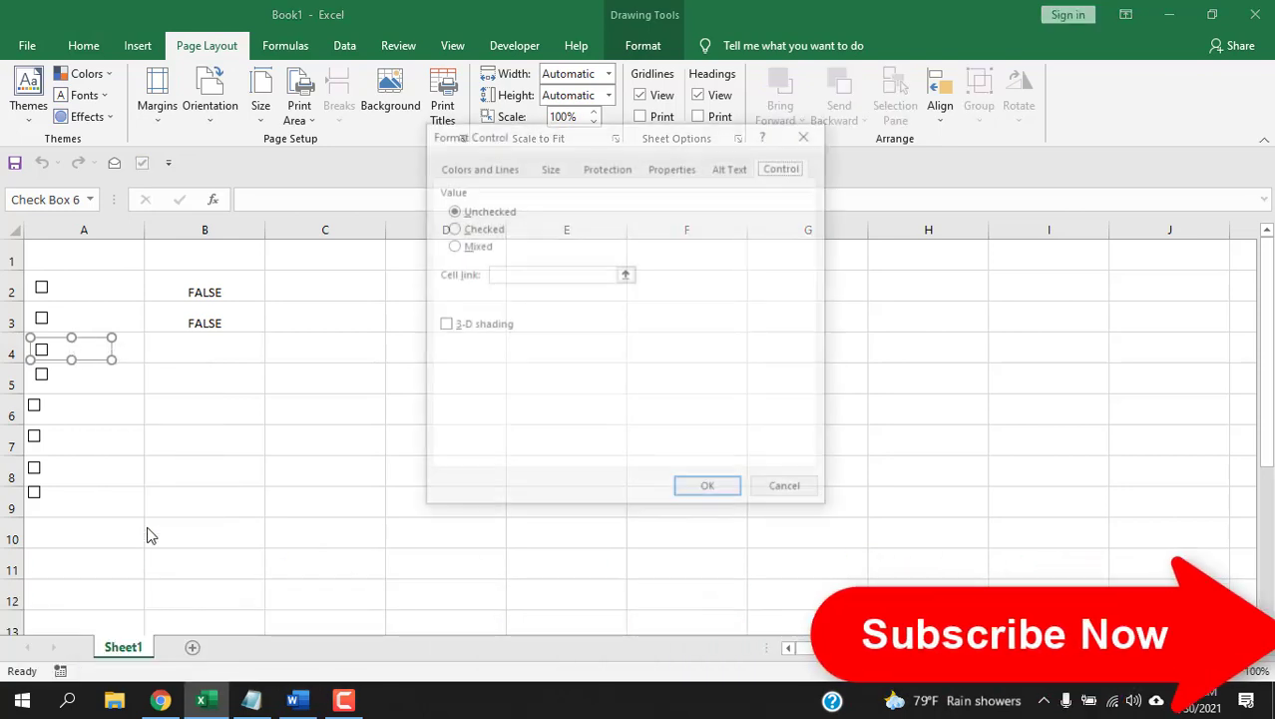
pyautogui.click(442, 328)
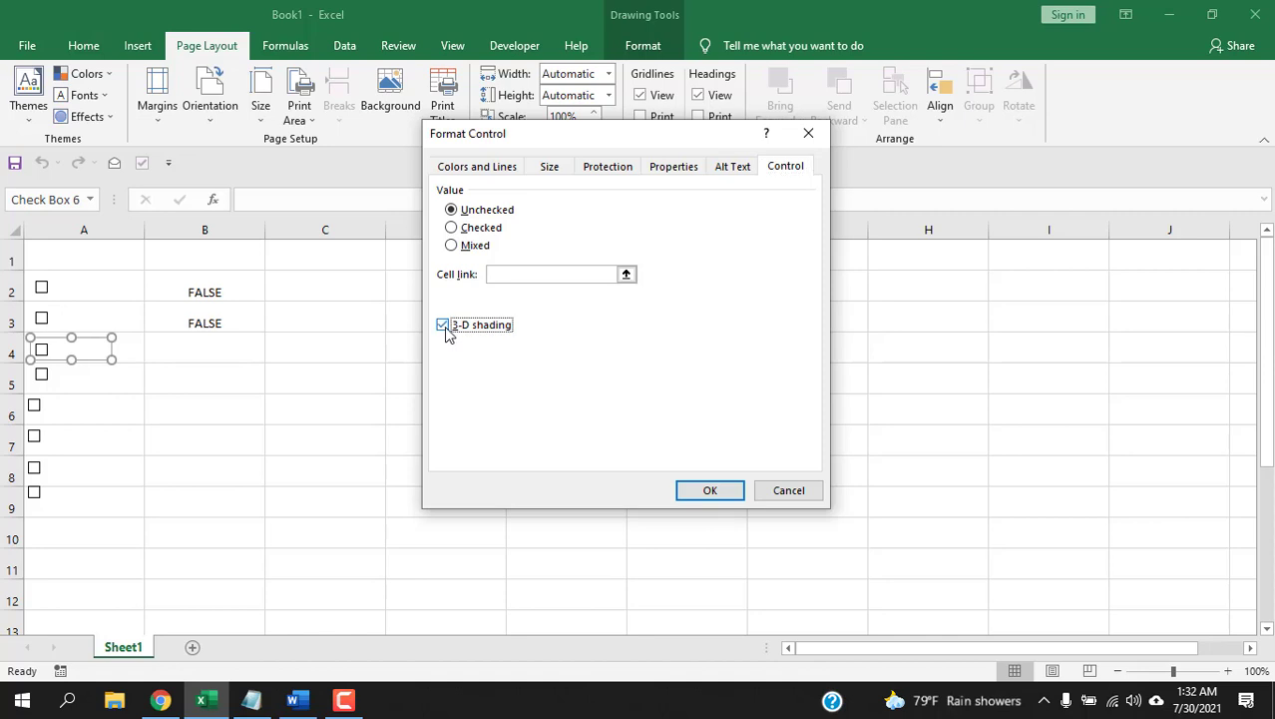
pyautogui.click(626, 275)
pyautogui.click(207, 348)
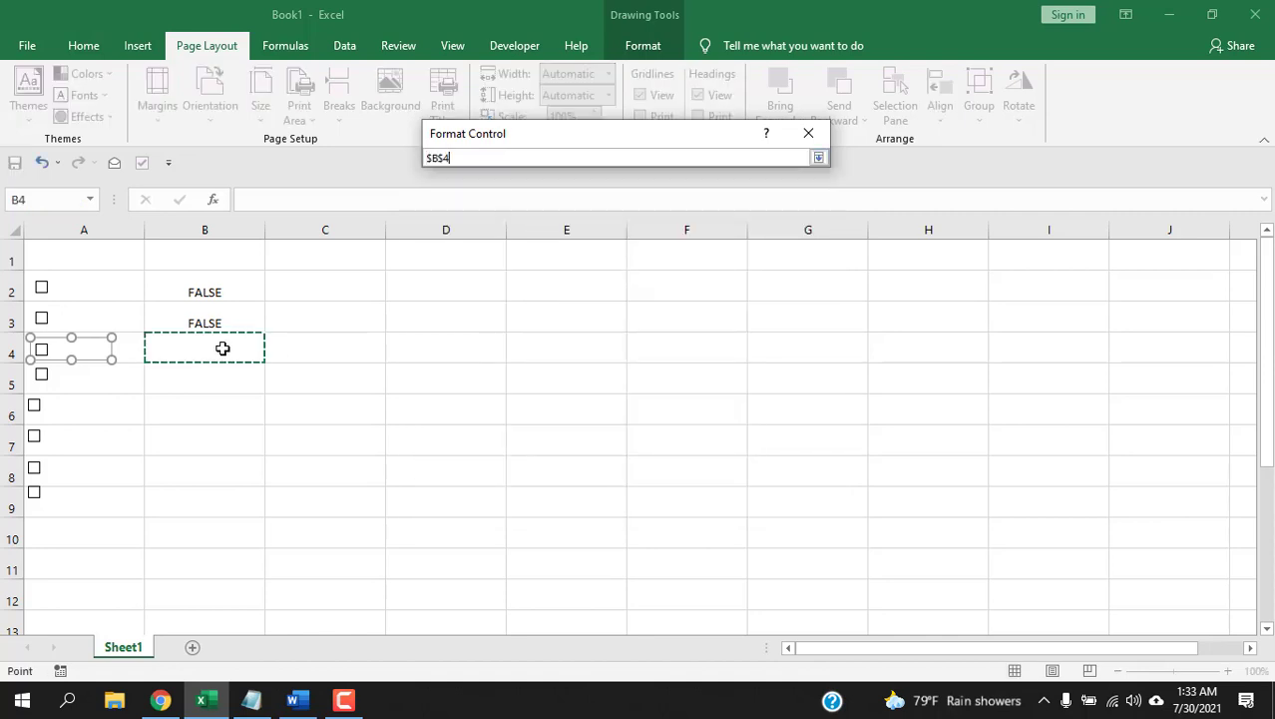
pyautogui.click(818, 157)
pyautogui.click(710, 490)
pyautogui.click(634, 509)
# Step: Toggle the row 4 check box several times, leaving it unticked so B4 reads FALSE
pyautogui.click(42, 351)
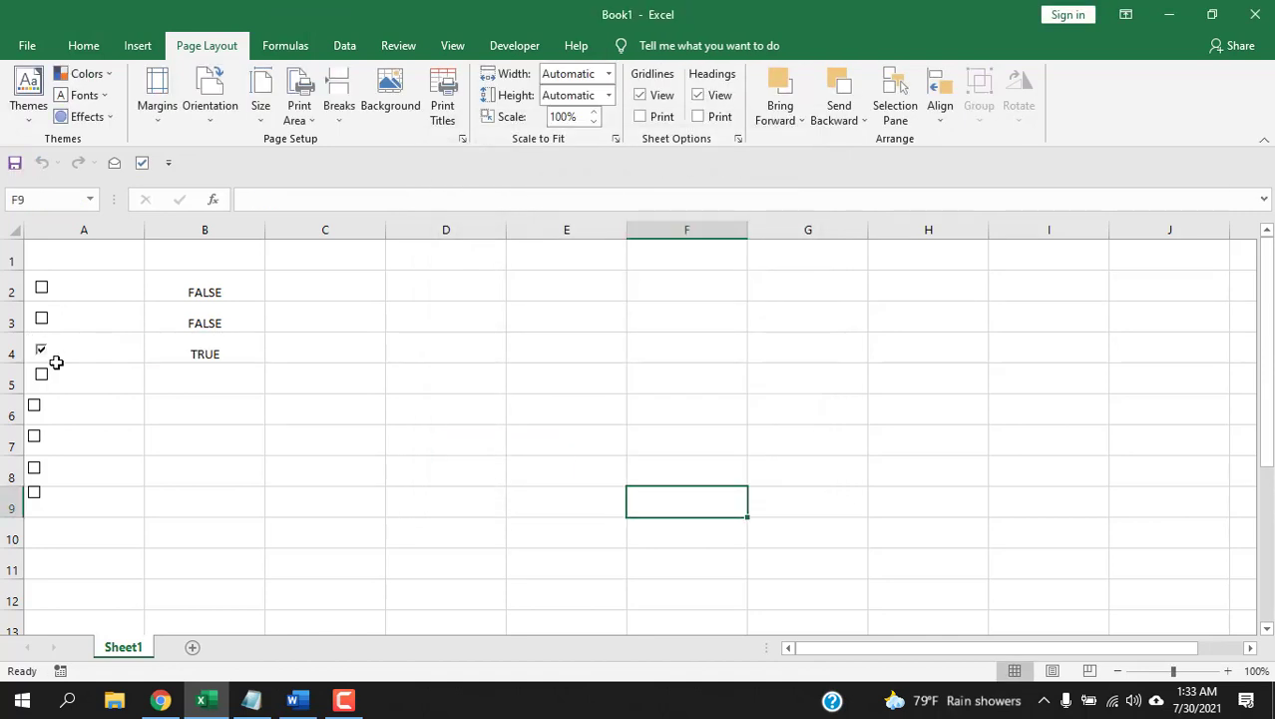
pyautogui.click(43, 364)
pyautogui.click(43, 364)
pyautogui.click(43, 364)
pyautogui.click(43, 364)
pyautogui.click(43, 364)
pyautogui.click(43, 361)
pyautogui.click(44, 365)
# Step: Open Format Control for the row 5 check box and review its Colors and Lines, Size, Protection, Properties and Alt Text tabs
pyautogui.rightClick(62, 374)
pyautogui.click(126, 550)
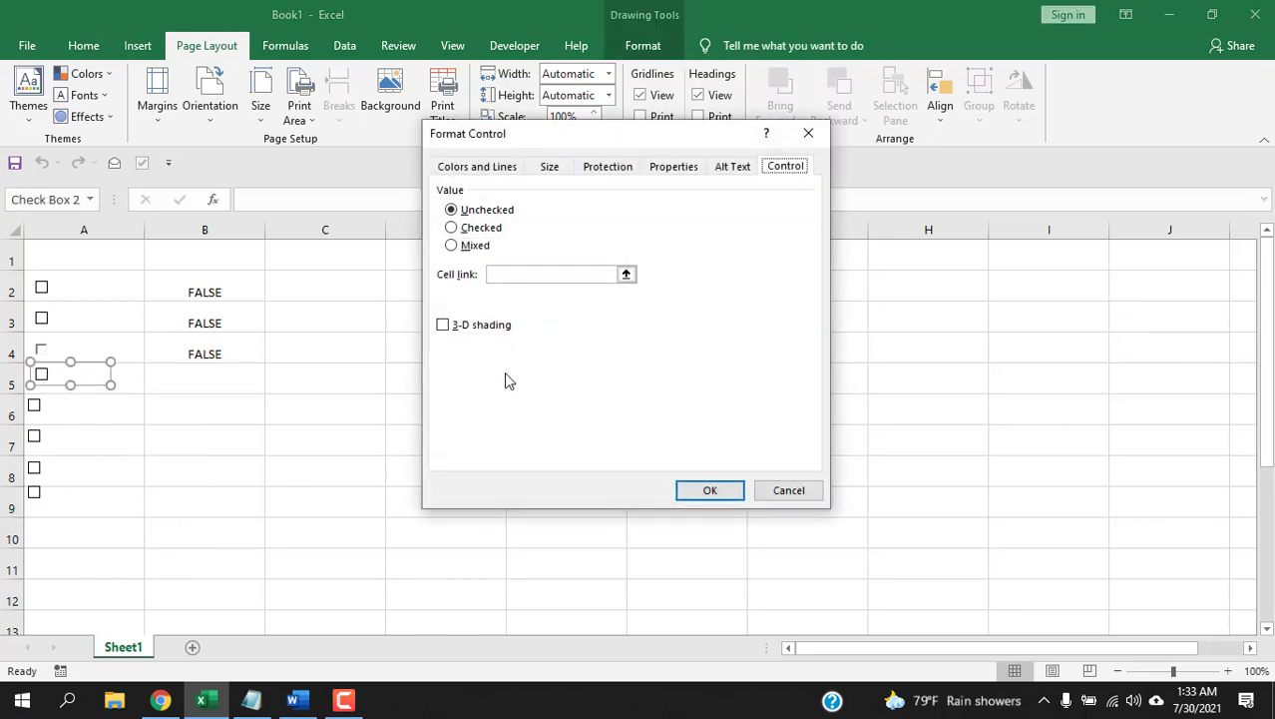
pyautogui.click(468, 173)
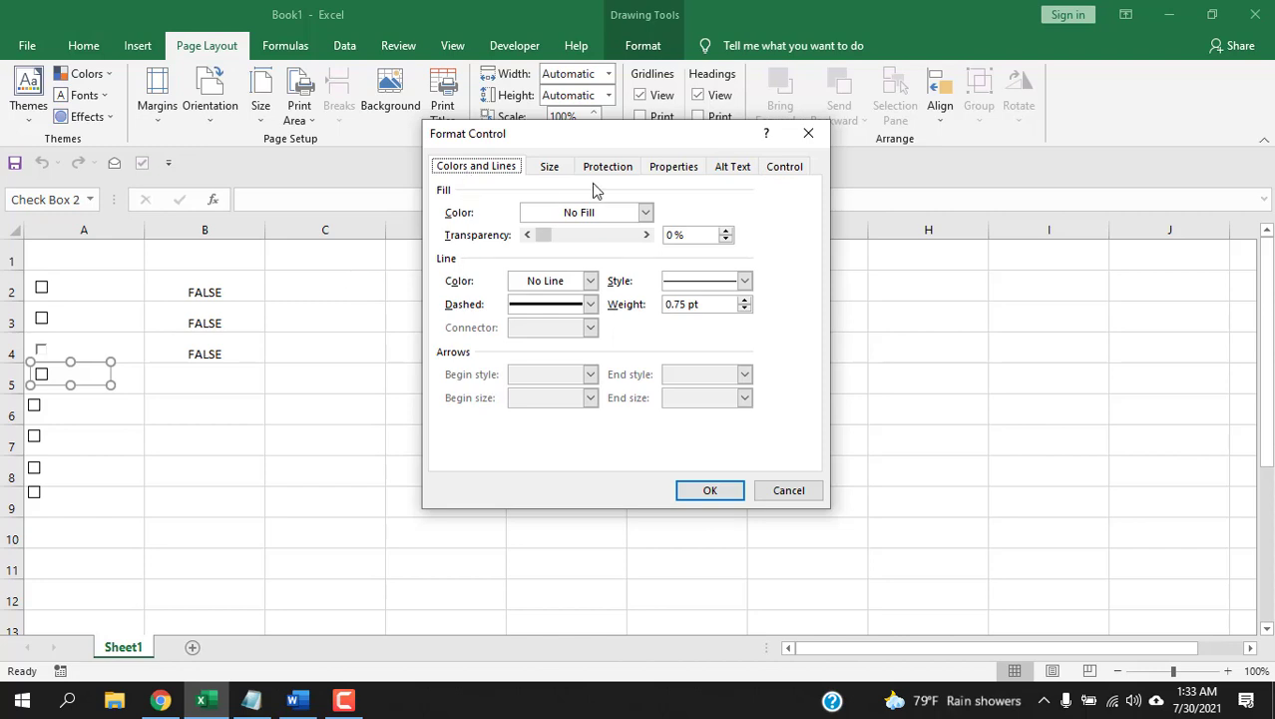
pyautogui.click(646, 214)
pyautogui.click(646, 212)
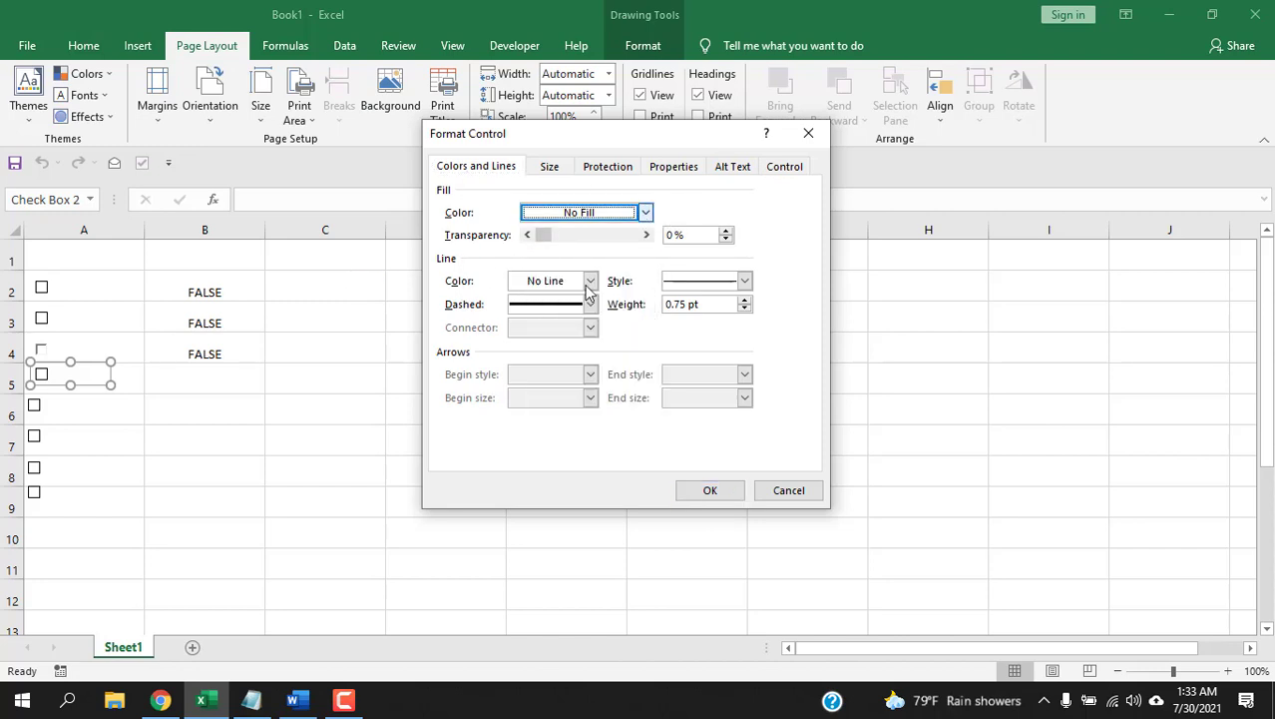
pyautogui.click(547, 166)
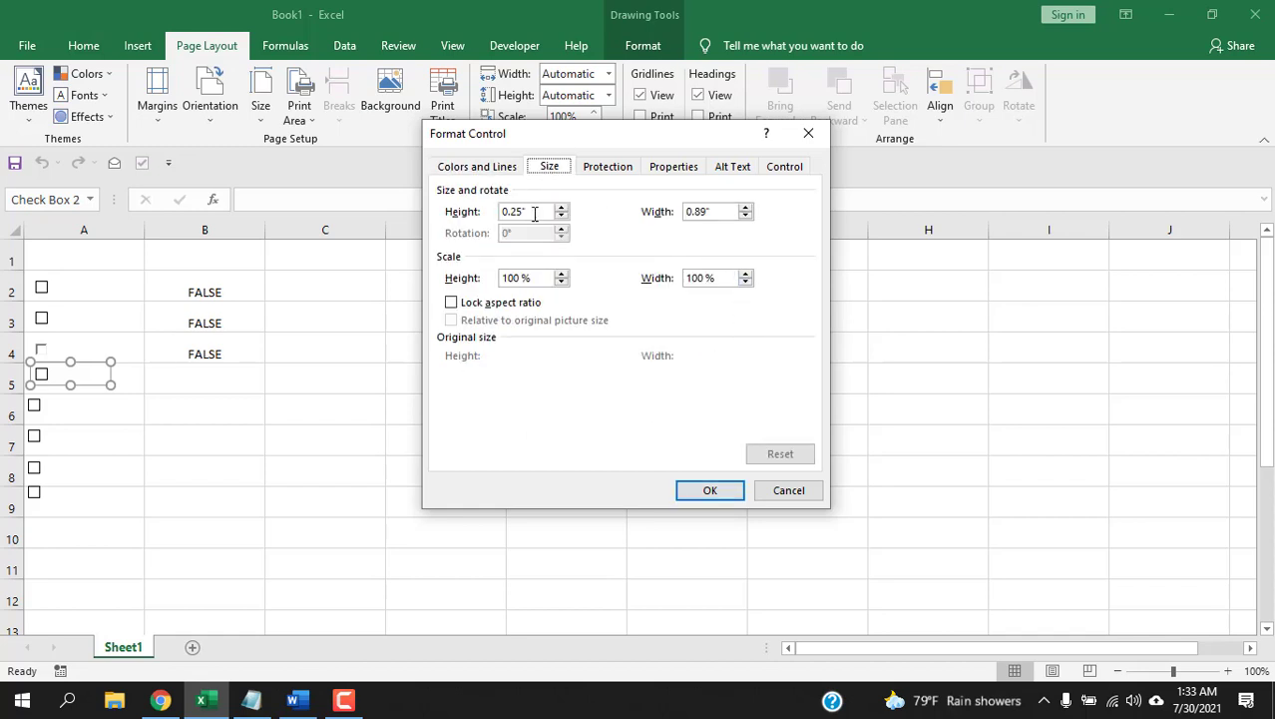
pyautogui.click(626, 167)
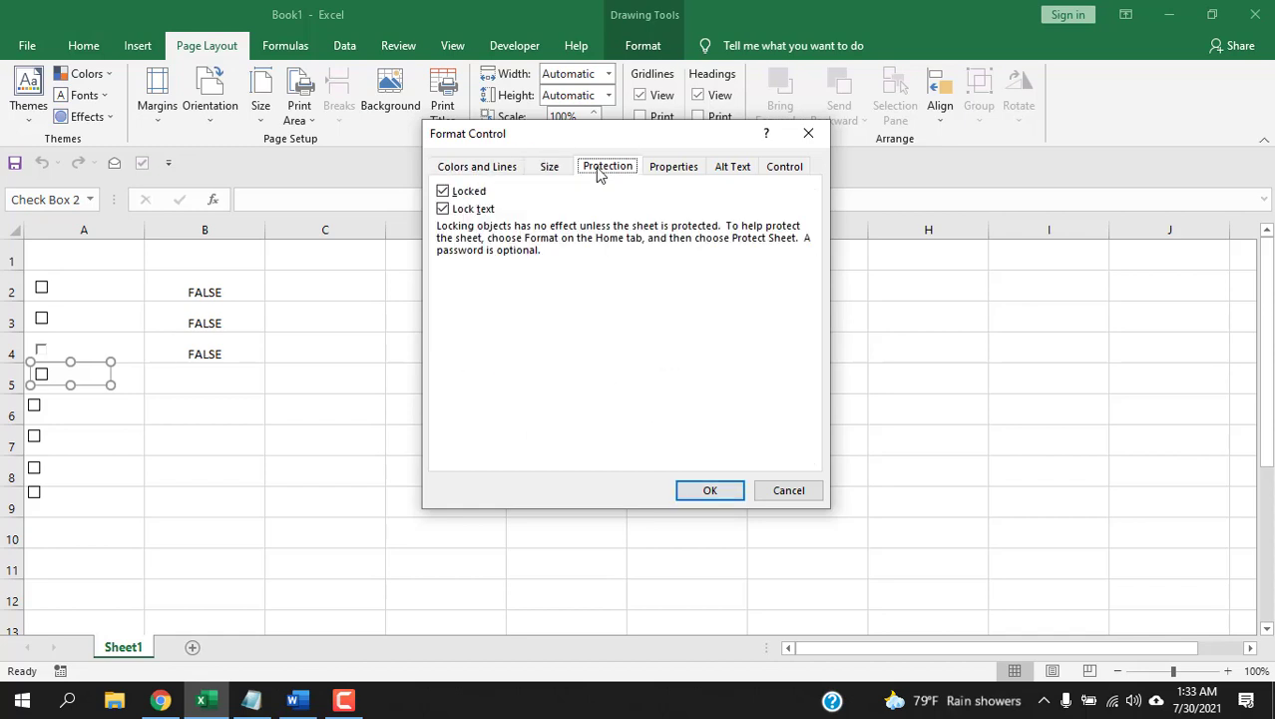
pyautogui.click(686, 170)
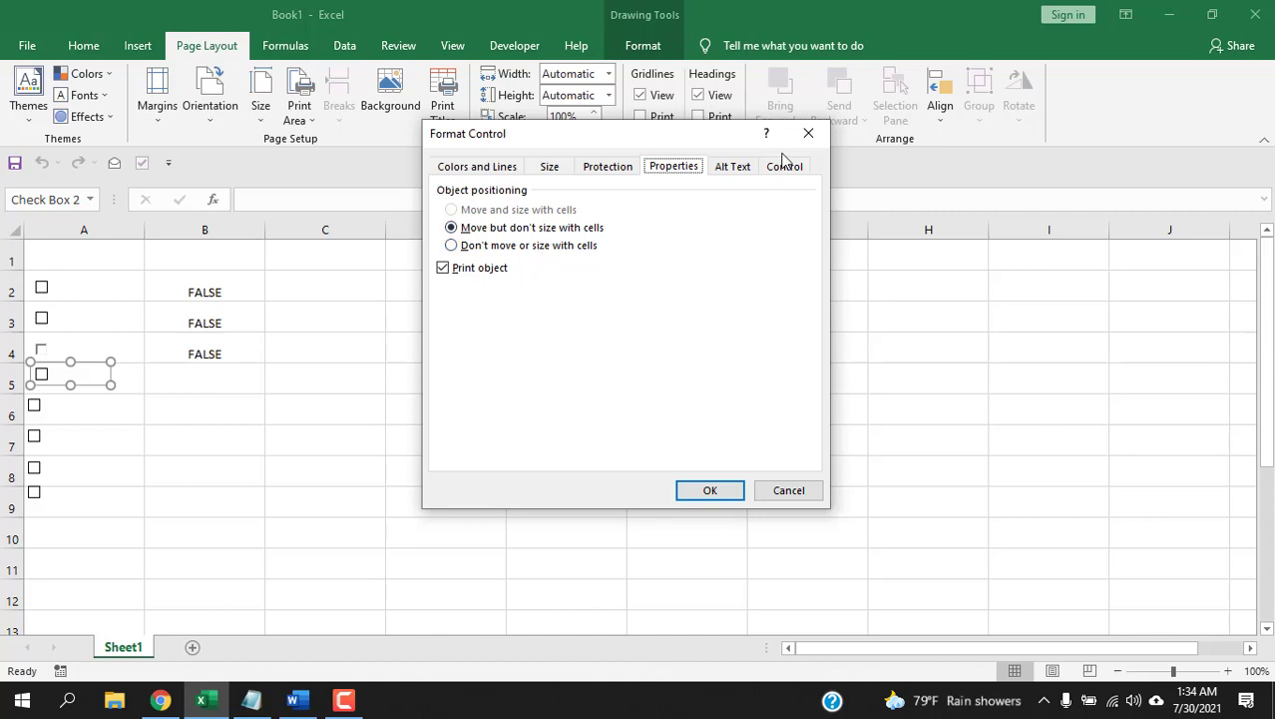
pyautogui.click(730, 167)
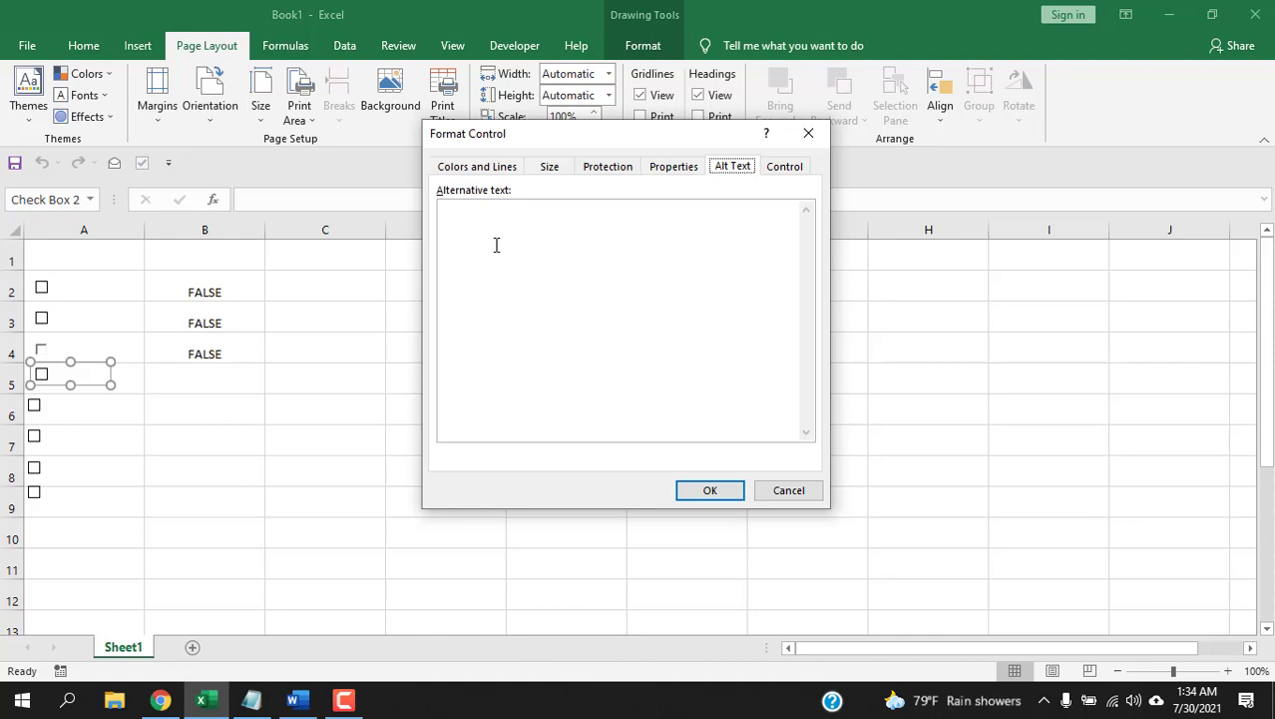
pyautogui.click(781, 169)
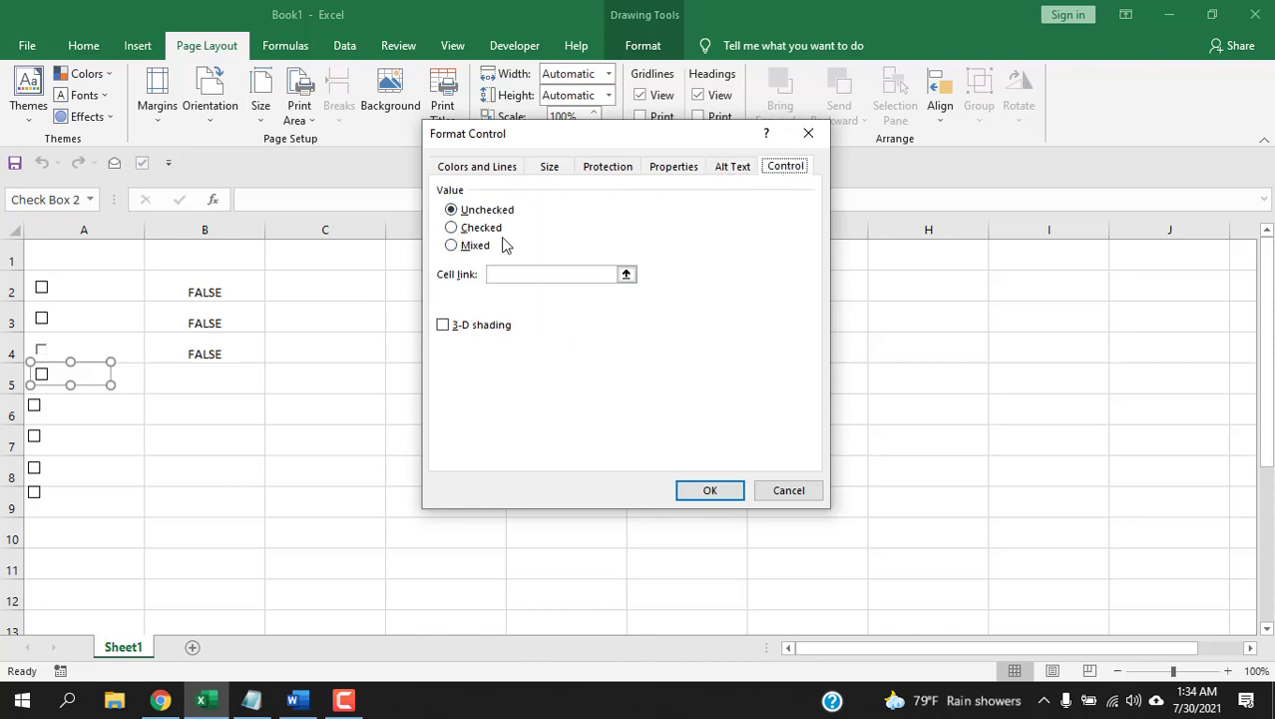
# Step: Set the check box value to Checked with cell link $B$5
pyautogui.click(456, 230)
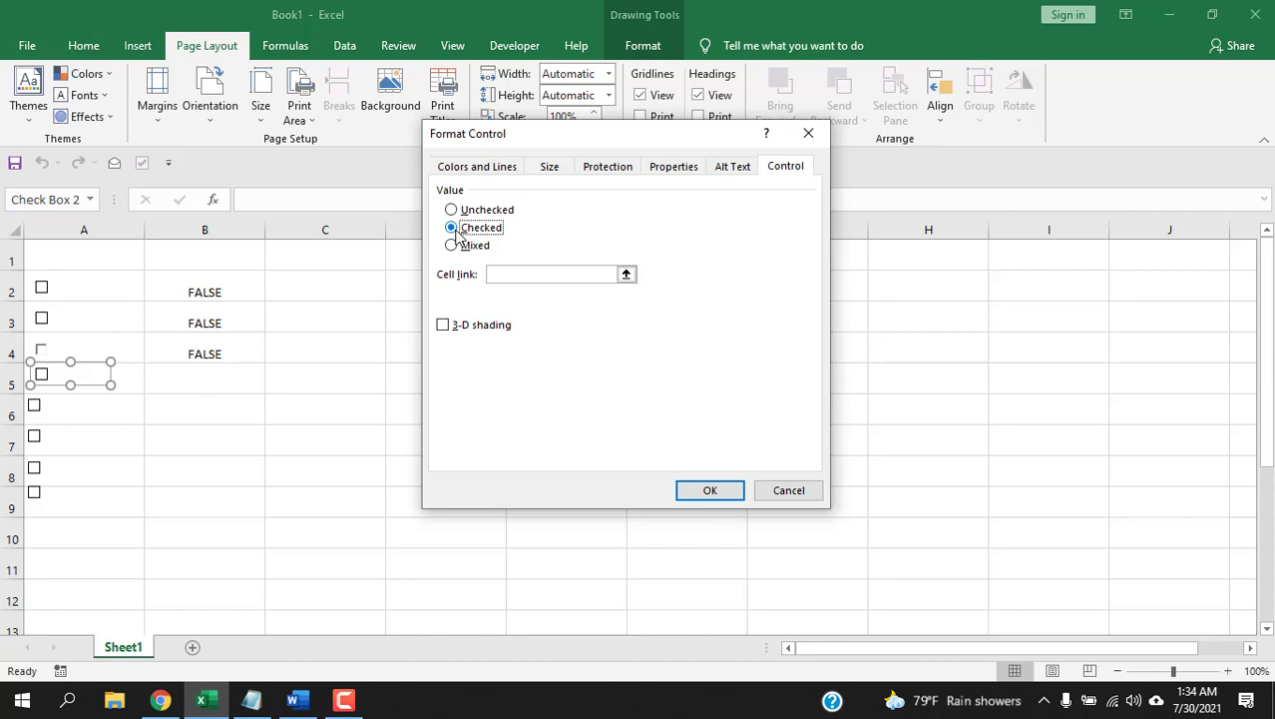
pyautogui.click(626, 273)
pyautogui.click(216, 372)
pyautogui.click(817, 158)
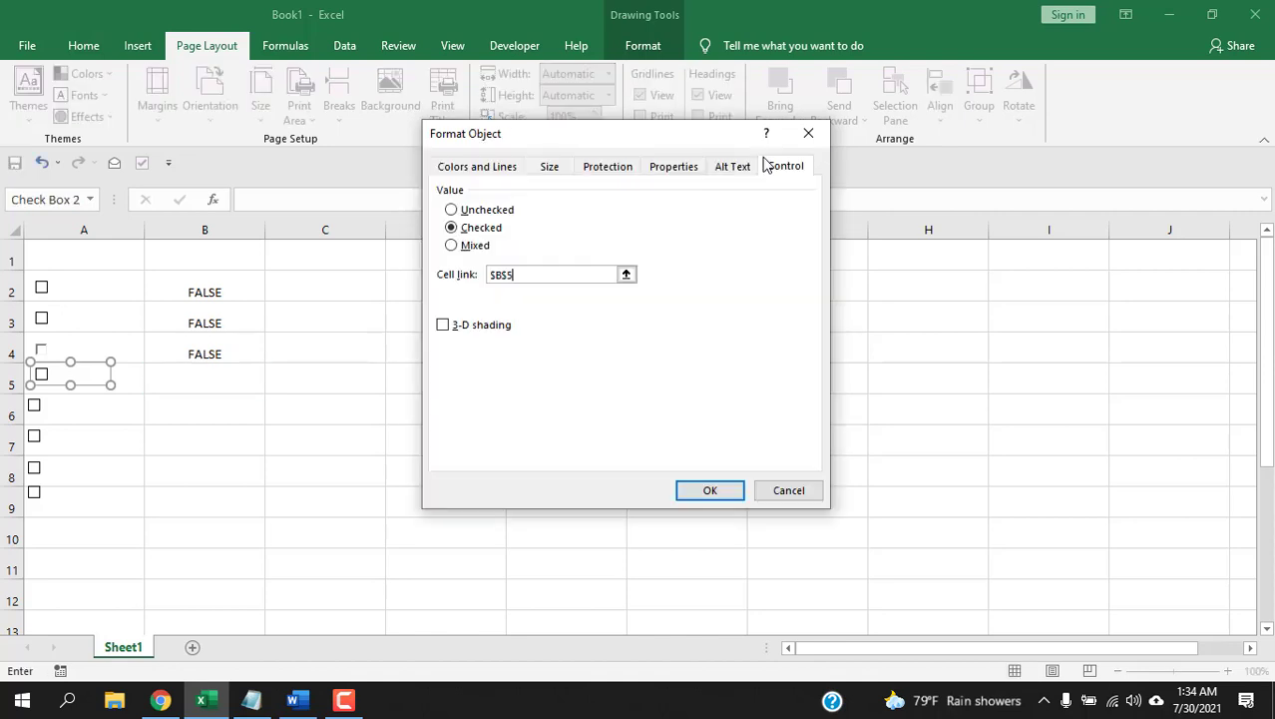
pyautogui.click(715, 489)
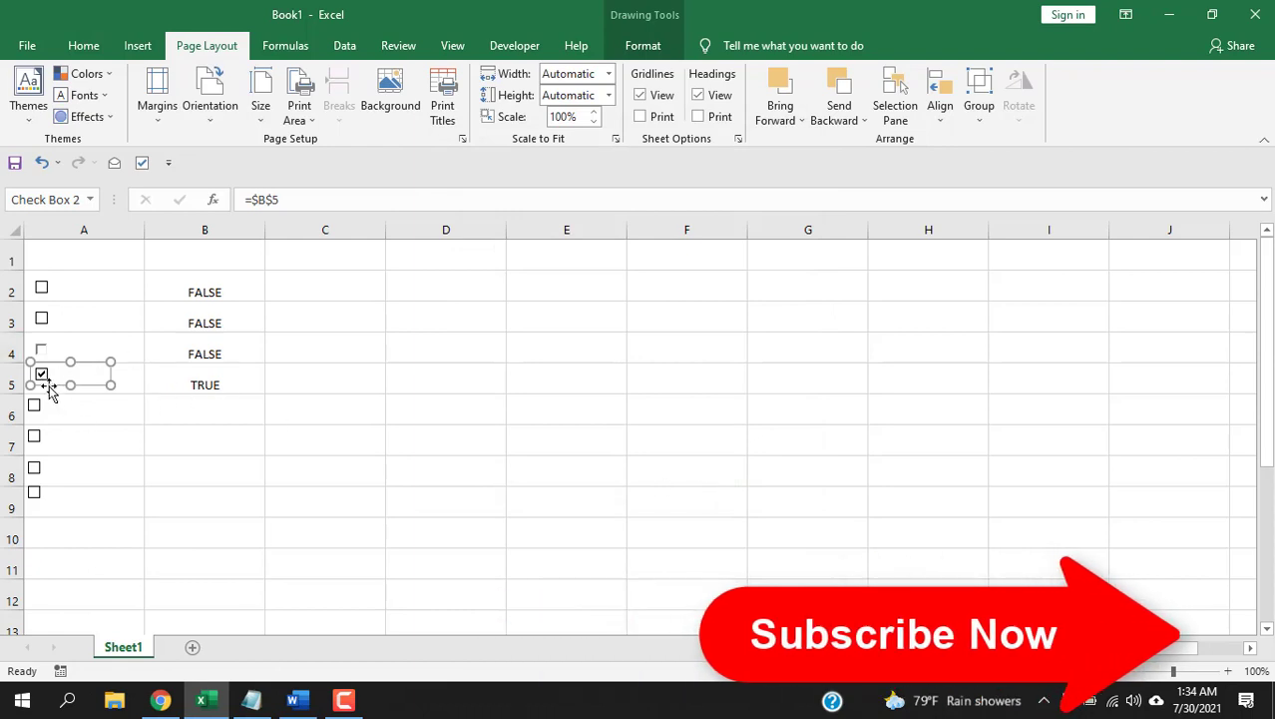
# Step: Untick and re-tick the row 5 check box to test its link to B5
pyautogui.click(342, 482)
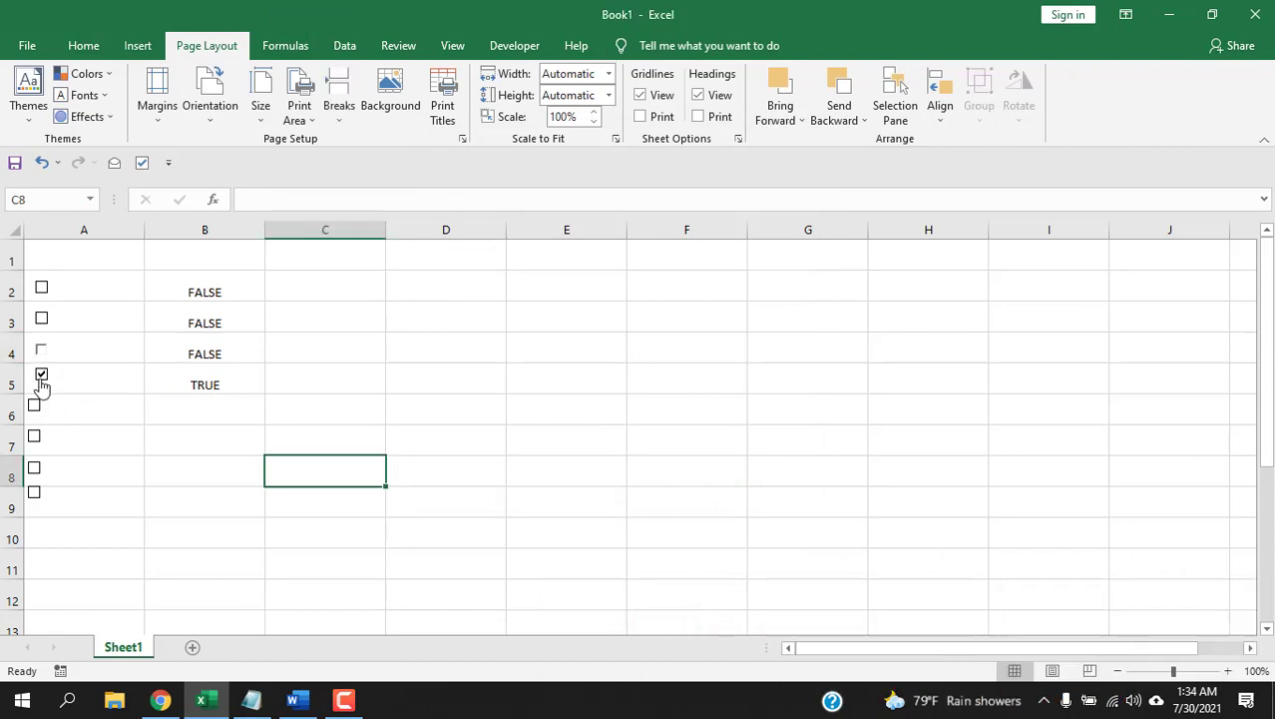
pyautogui.click(42, 379)
pyautogui.click(42, 379)
pyautogui.click(398, 431)
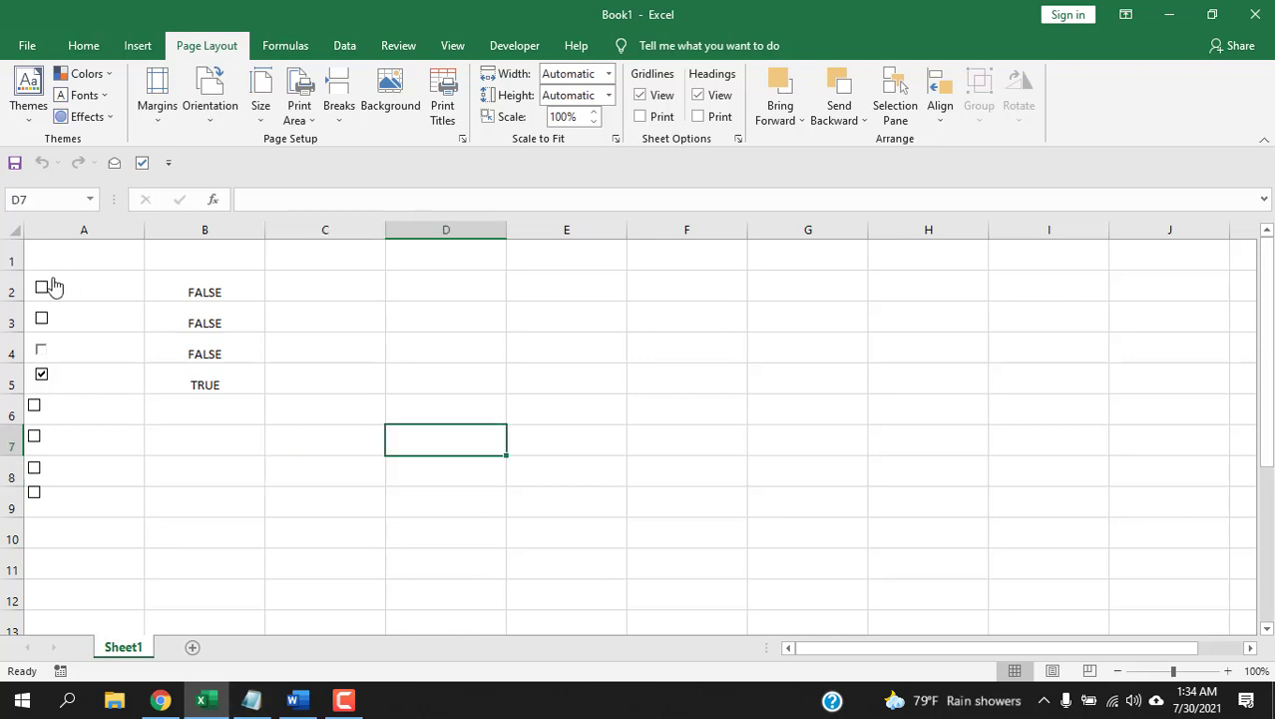
# Step: Delete the extra check box below row 8, leaving the cells intact
pyautogui.keyDown('ctrl'); pyautogui.click(58, 499); pyautogui.keyUp('ctrl')
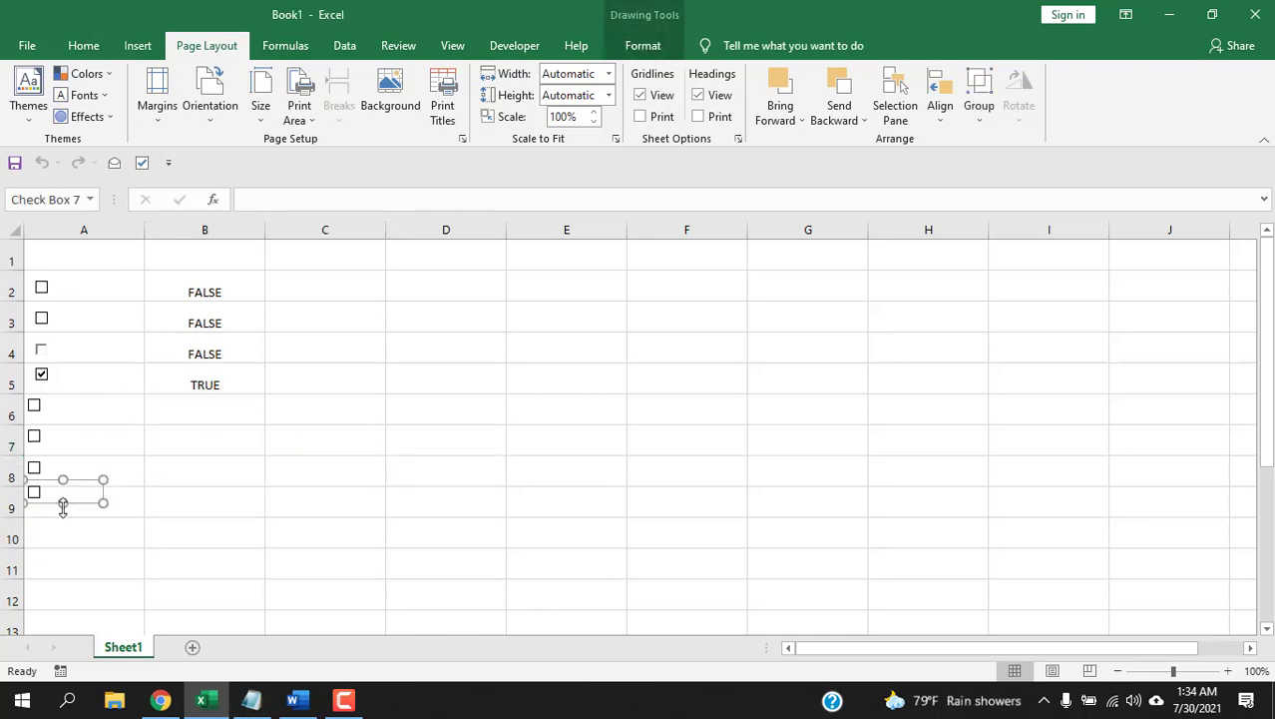
pyautogui.press('Delete')
pyautogui.rightClick(137, 475)
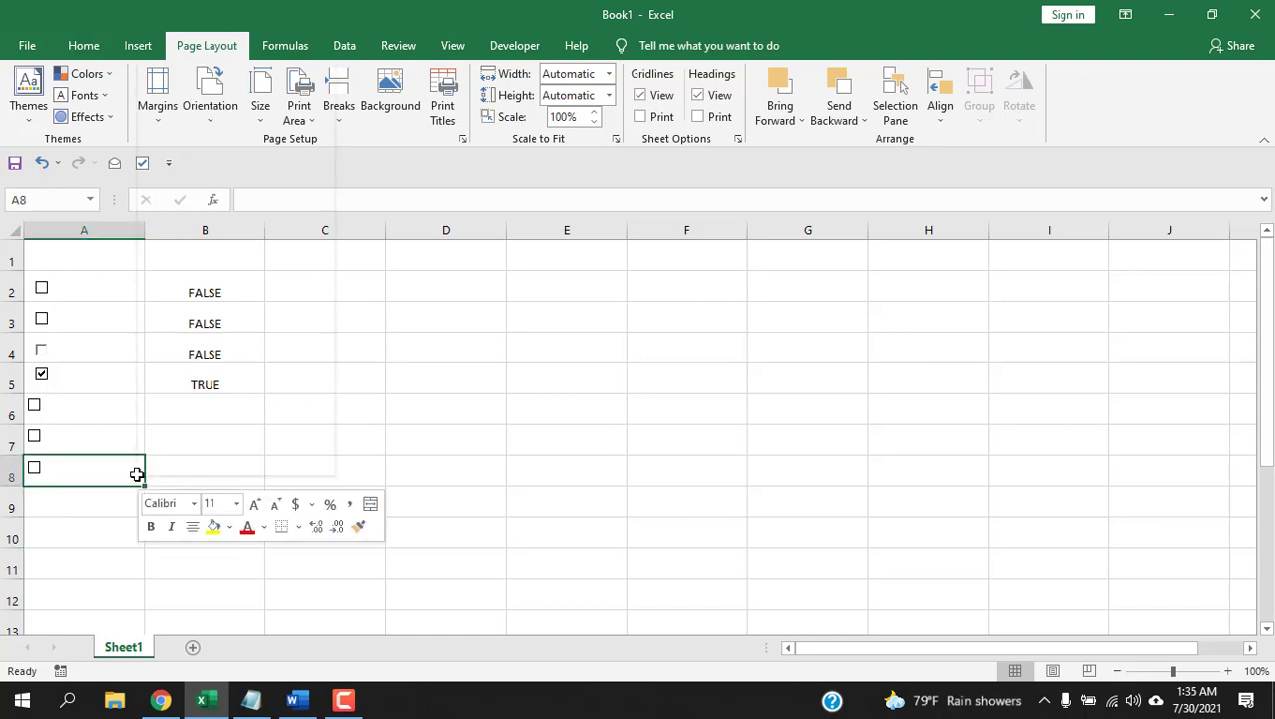
pyautogui.click(208, 233)
pyautogui.click(170, 277)
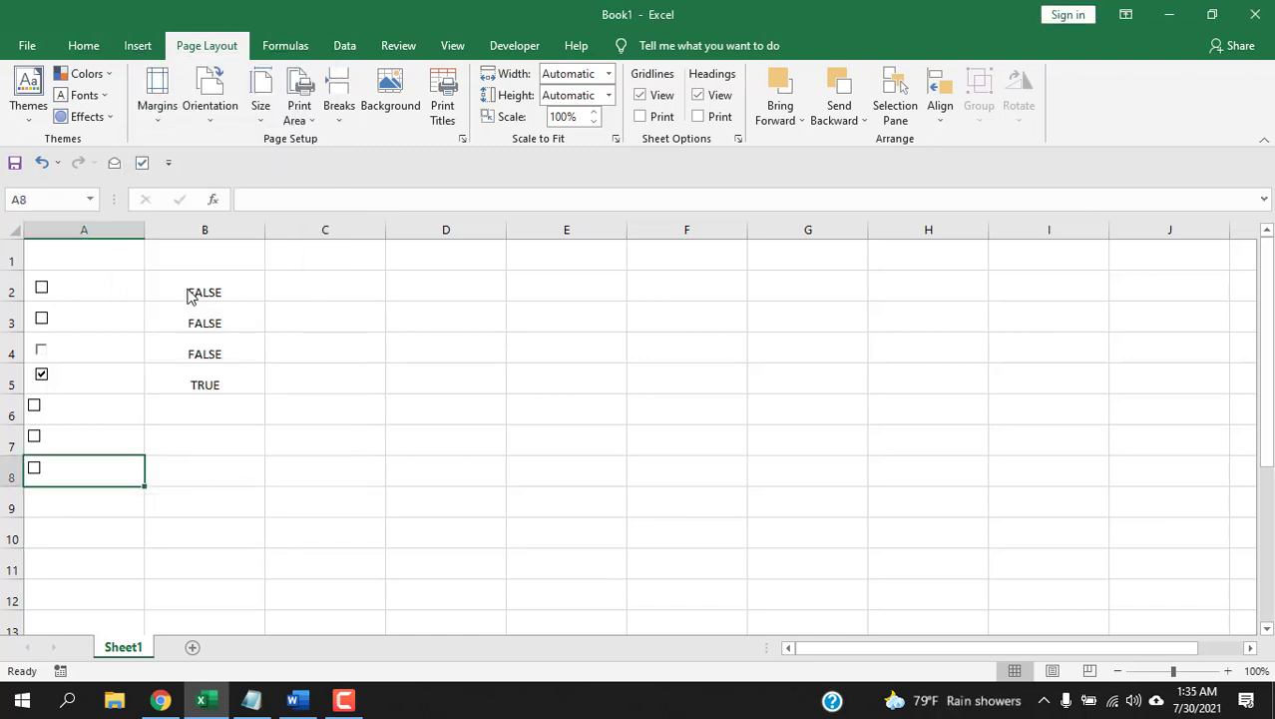
pyautogui.click(191, 524)
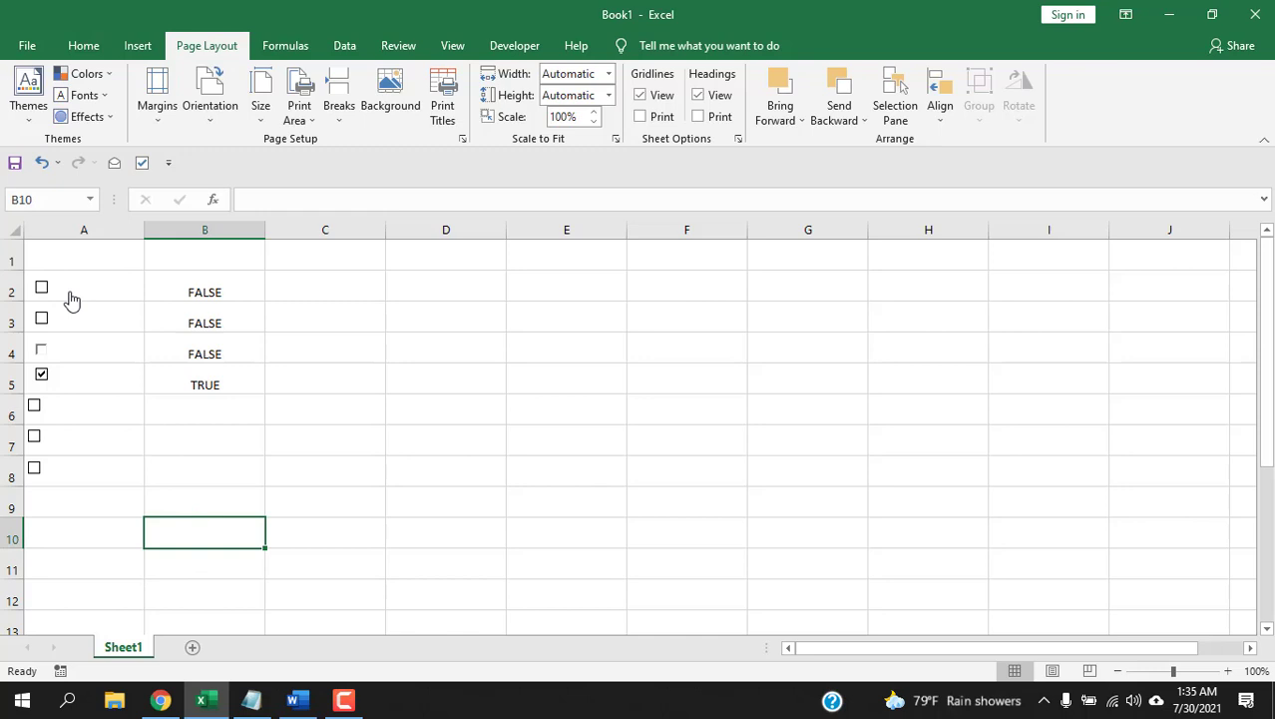
# Step: Select all remaining check boxes in the Selection Pane and delete them
pyautogui.click(893, 105)
pyautogui.click(1148, 399)
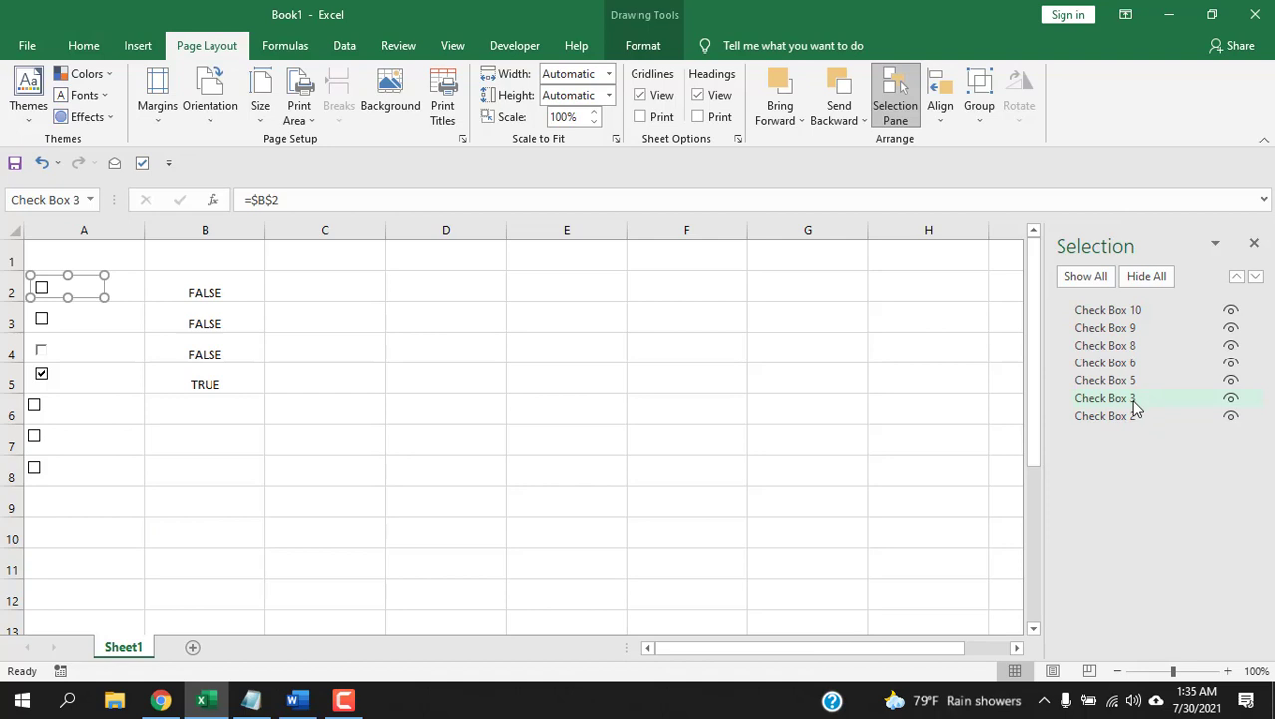
pyautogui.hotkey('ctrl', 'a')
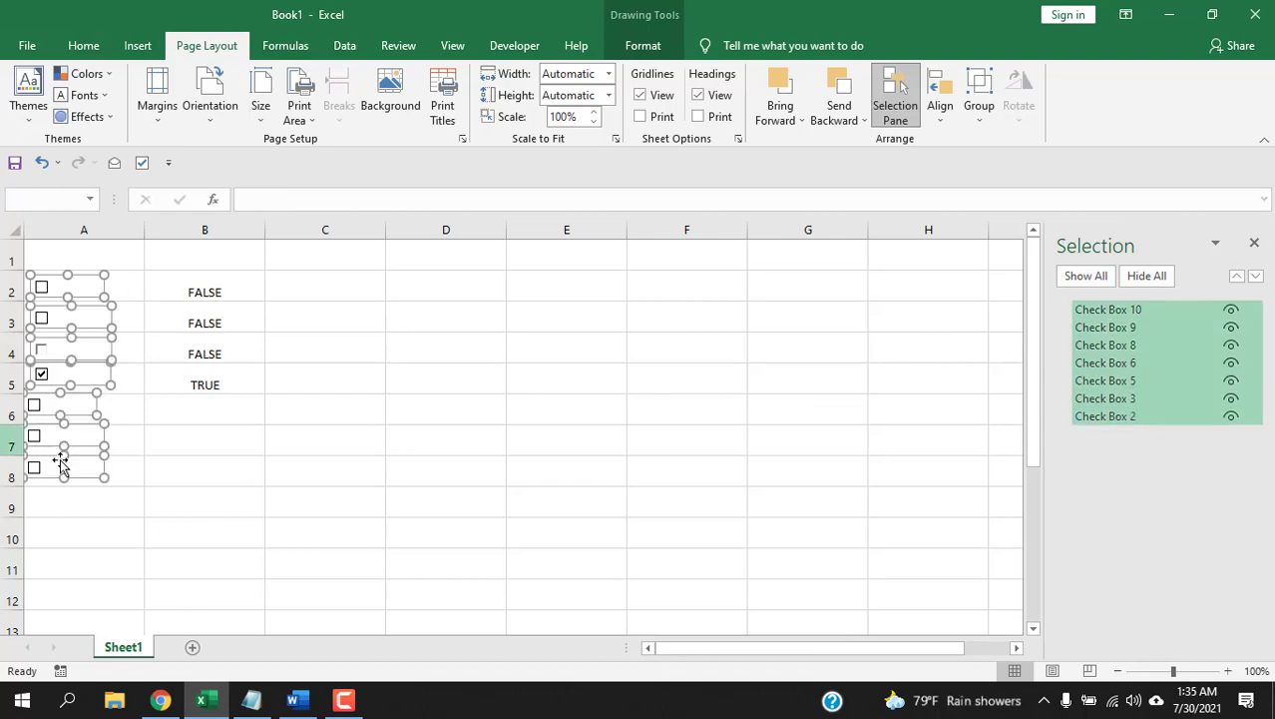
pyautogui.press('Delete')
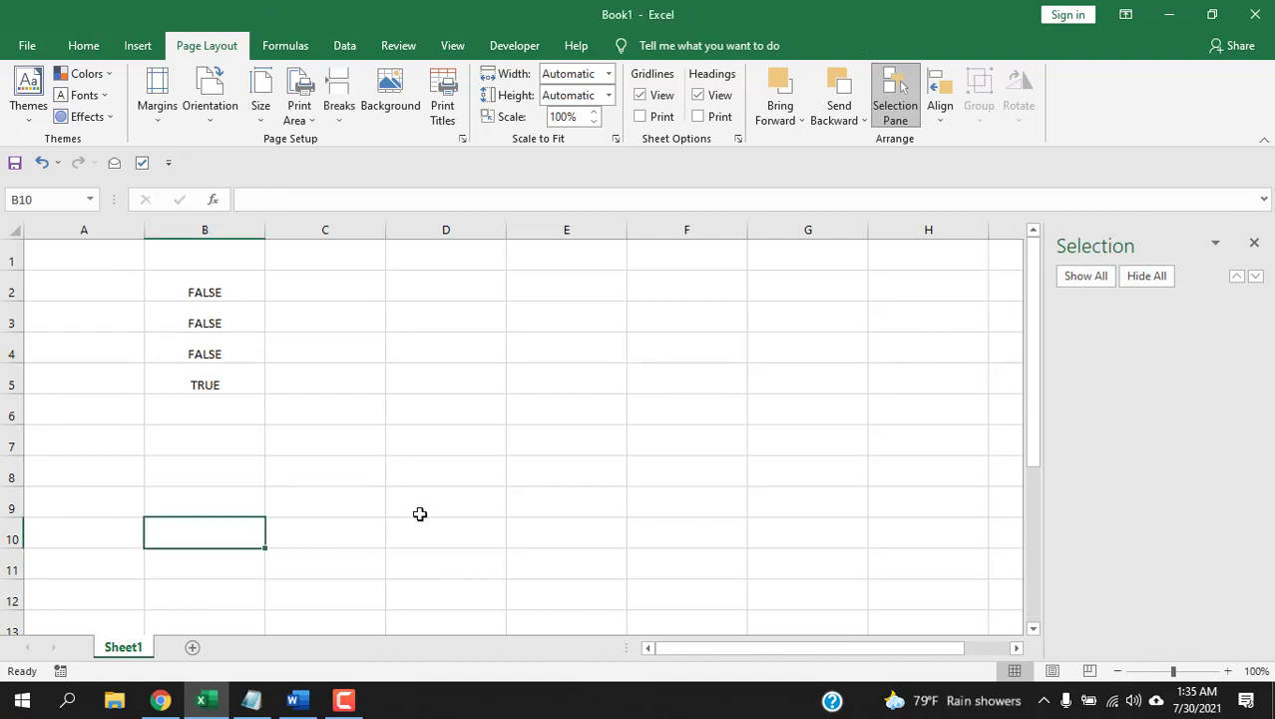
pyautogui.click(1253, 244)
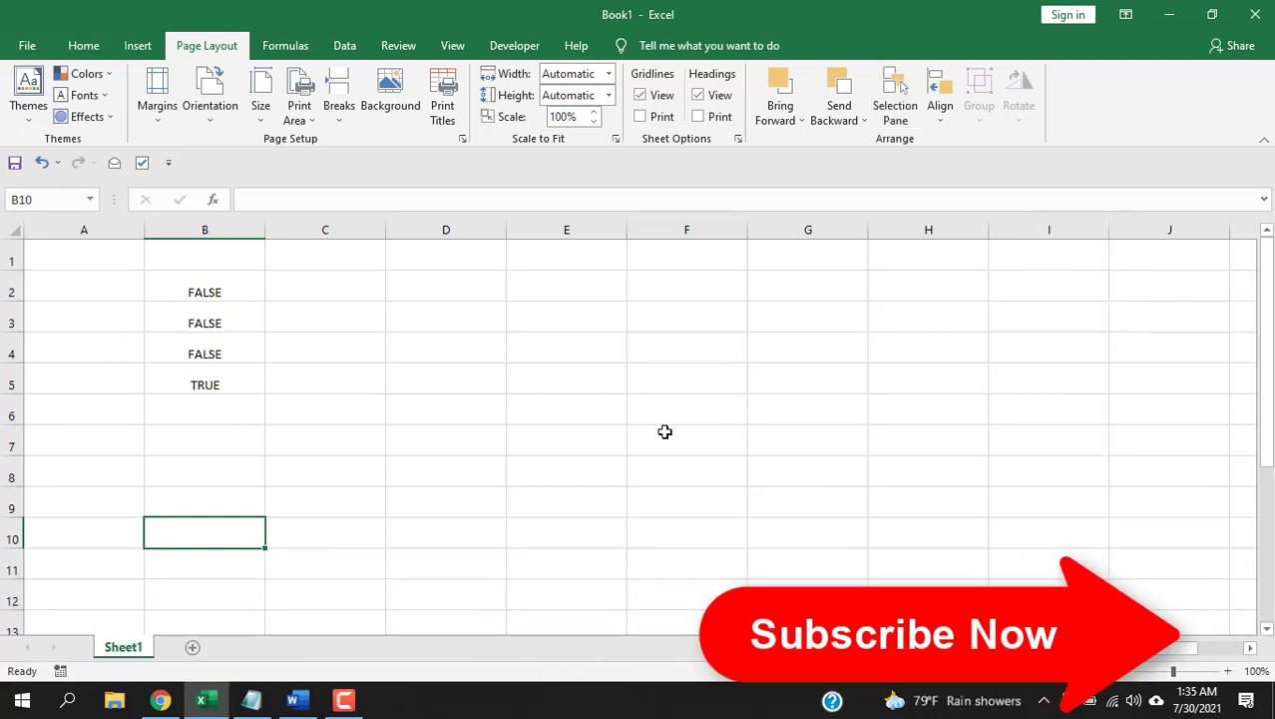
pyautogui.click(606, 427)
pyautogui.click(361, 291)
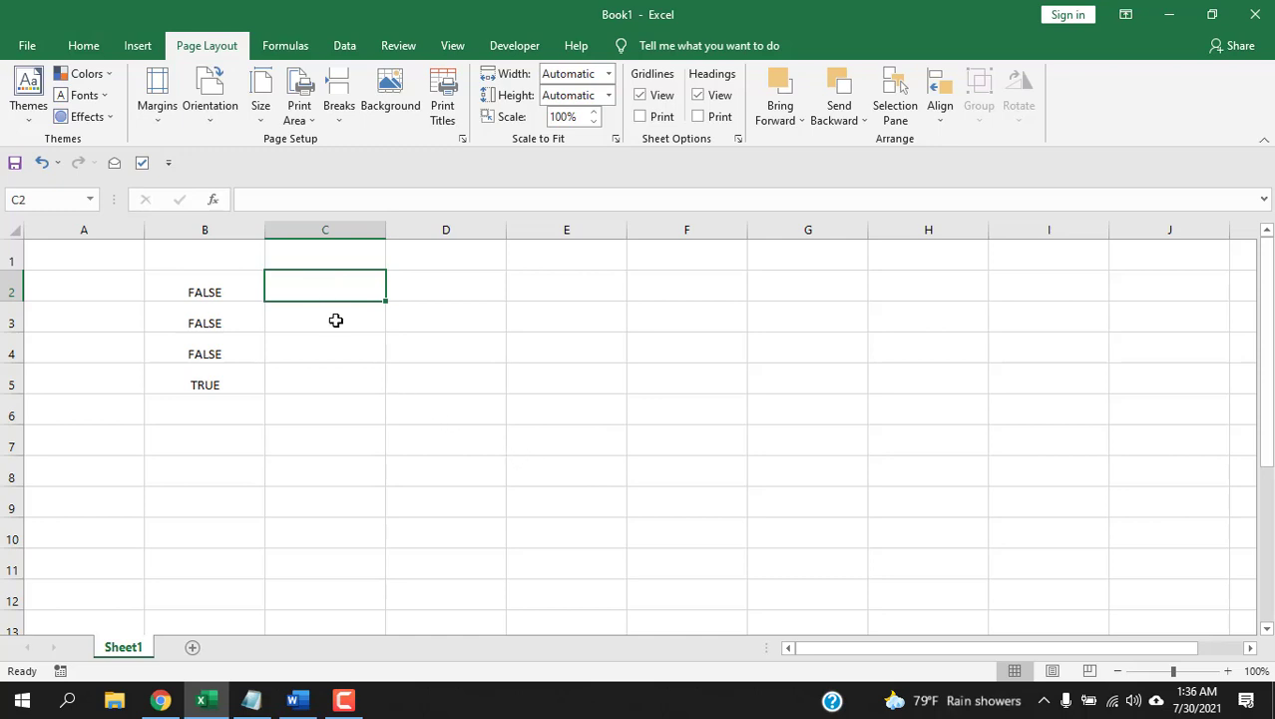
pyautogui.click(320, 221)
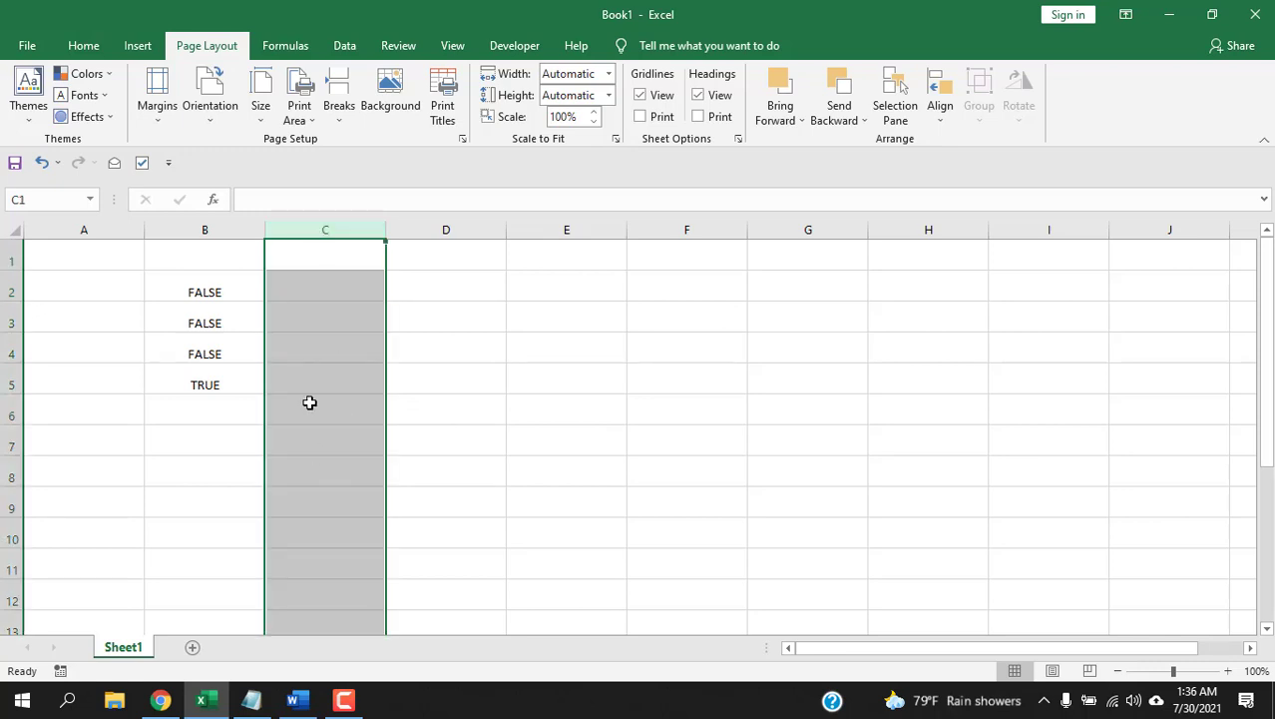
pyautogui.click(460, 283)
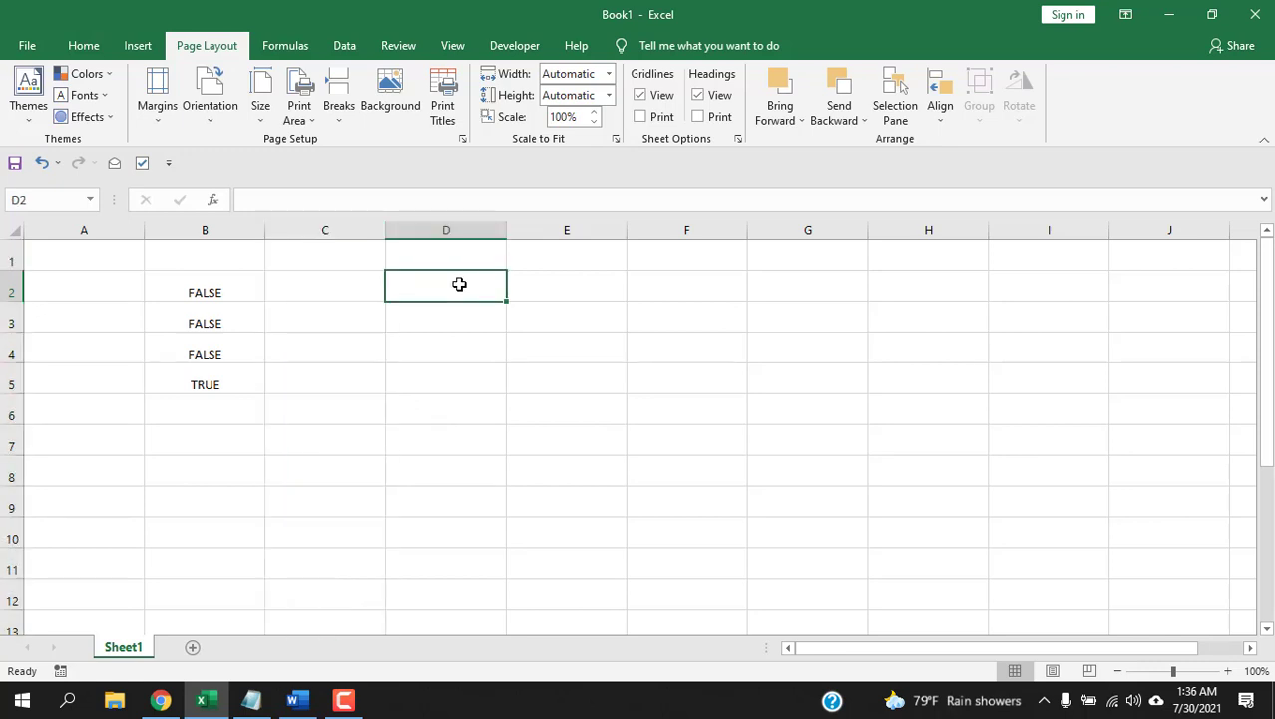